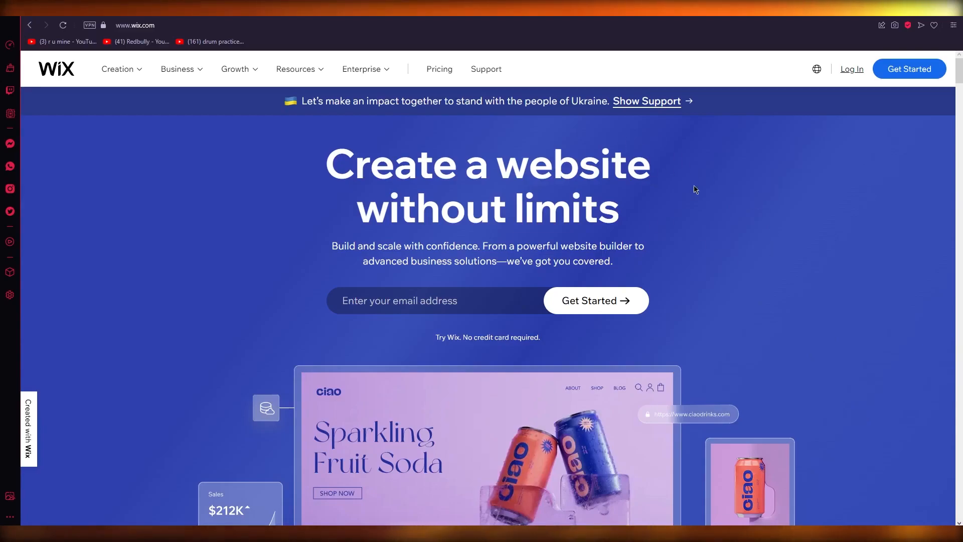
scroll(863, 316, "down", 10)
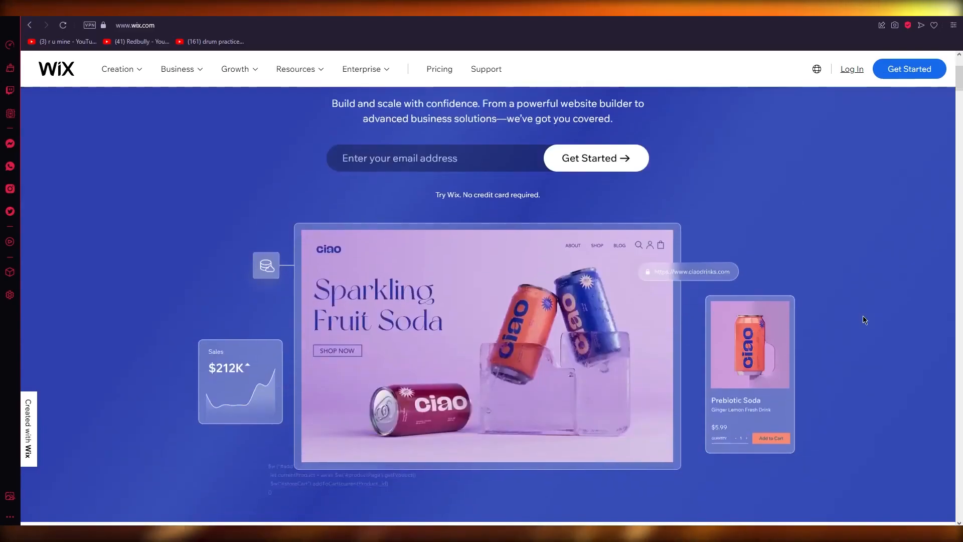
scroll(863, 317, "up", 10)
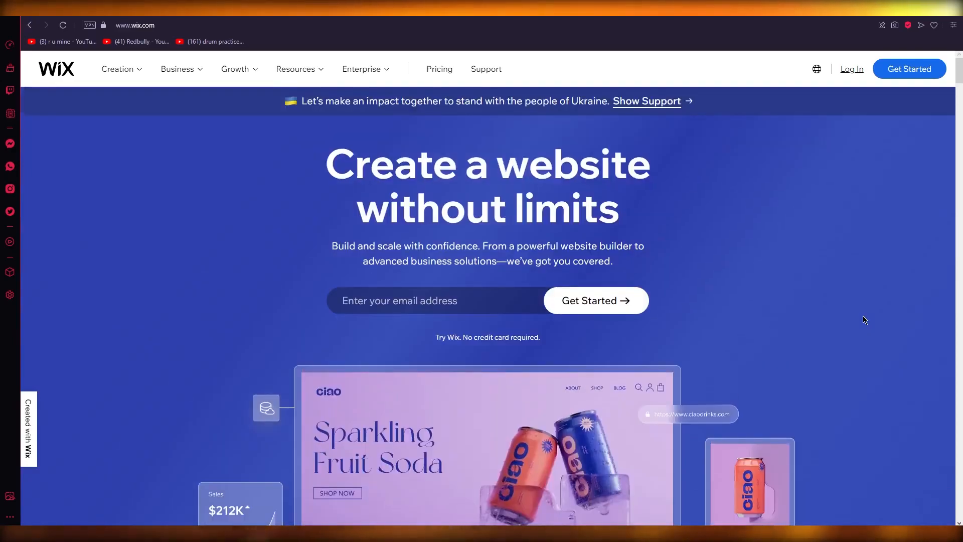
scroll(879, 408, "down", 10)
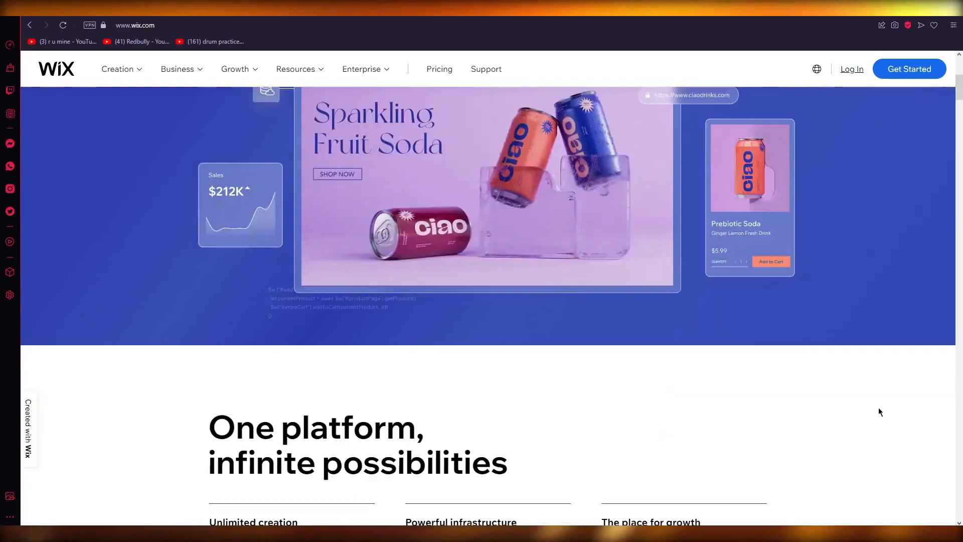
scroll(879, 408, "up", 5)
scroll(879, 412, "up", 7)
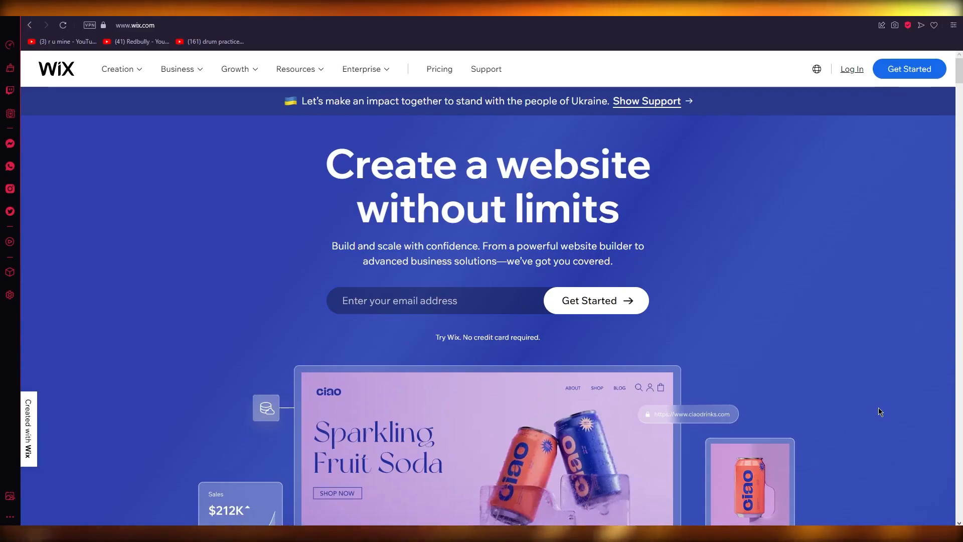
left_click(269, 31)
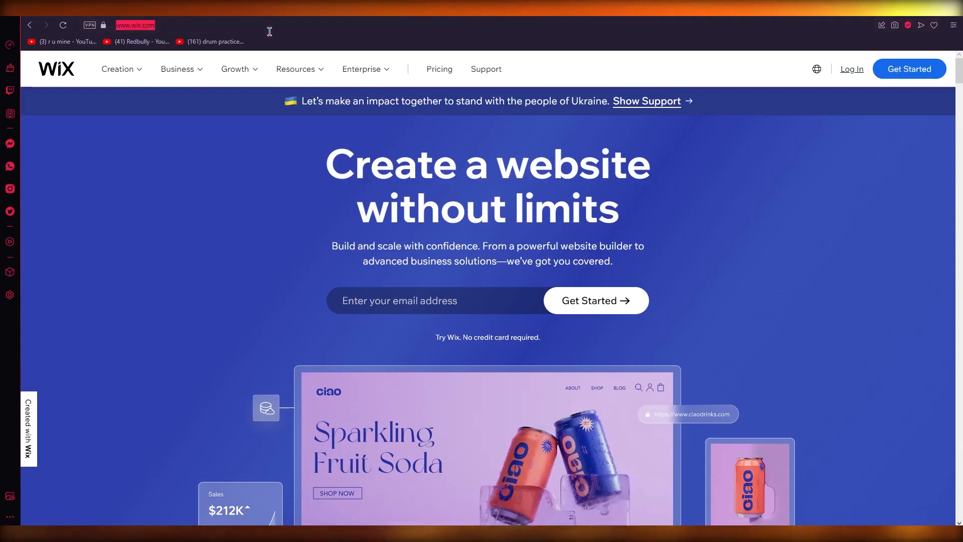
type("www.websiteworldmedia.com/wix")
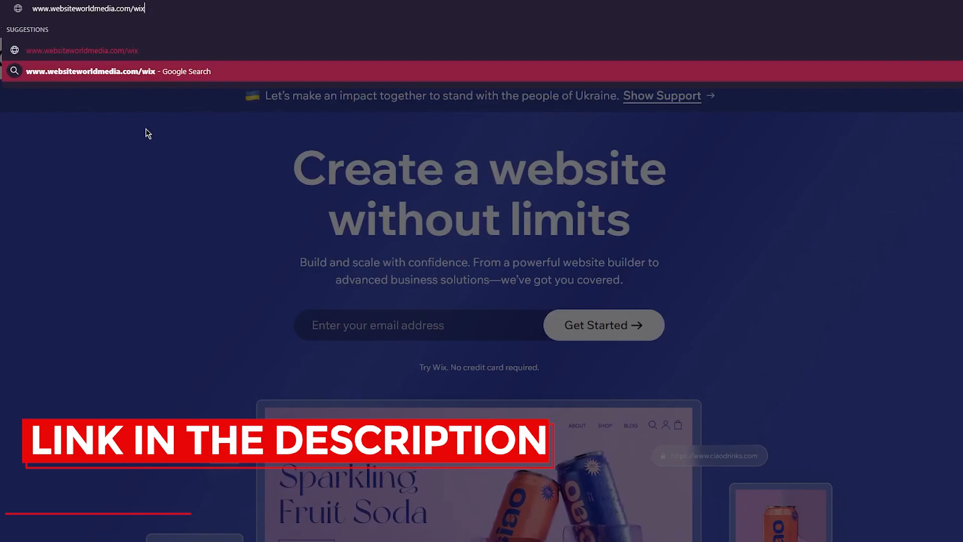
key("Return")
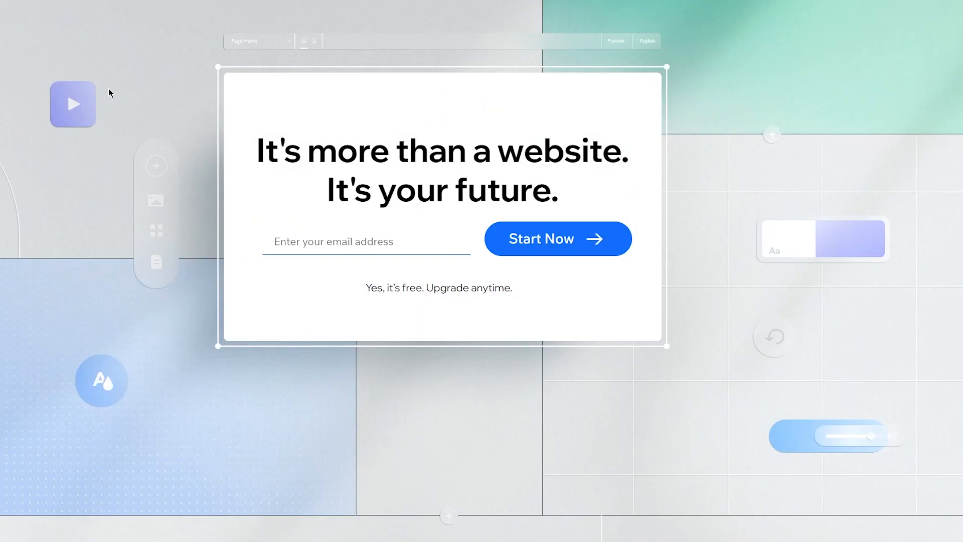
Open the Temp Mail site in a new browser tab and copy the temporary email address it offers
left_click(359, 249)
left_click(415, 230)
left_click(317, 240)
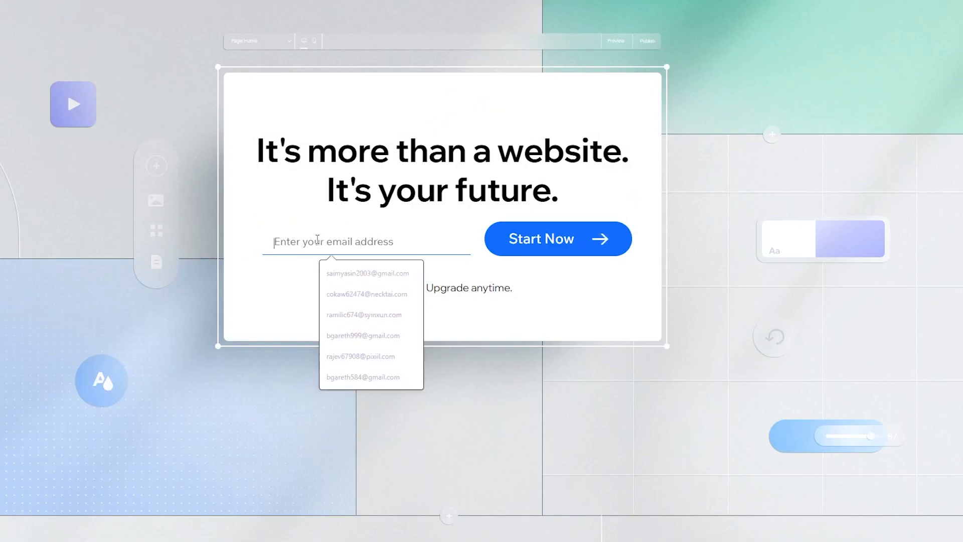
key("ctrl+t")
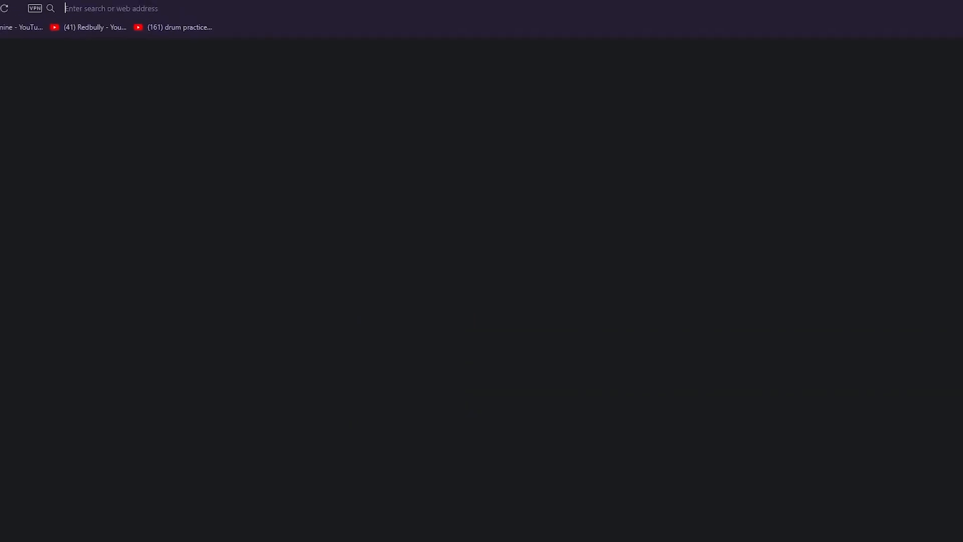
type("tem")
key("Return")
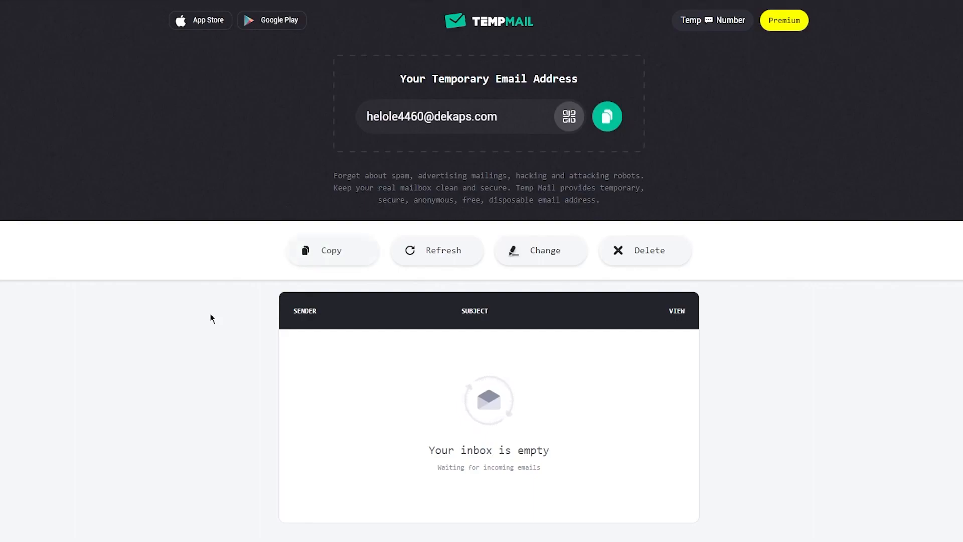
left_click(615, 126)
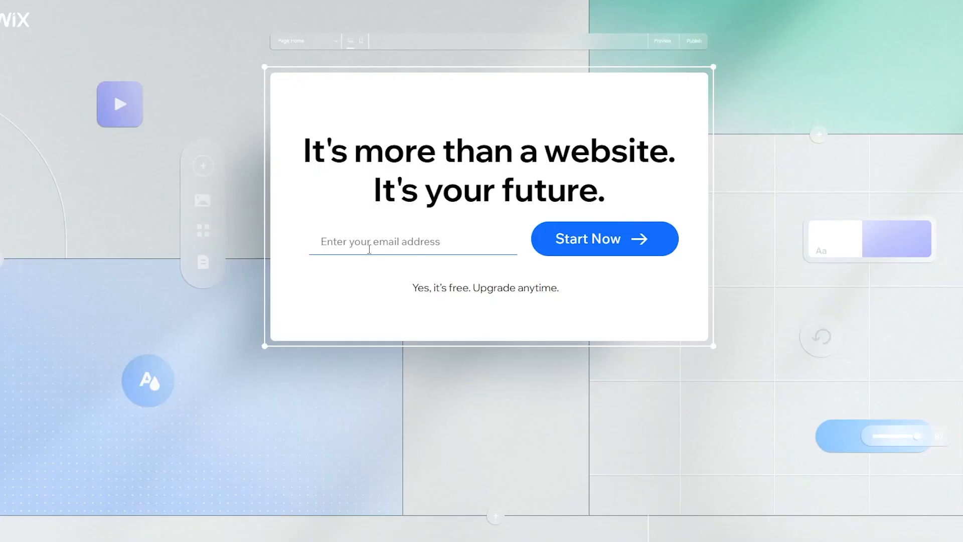
Enter the copied temporary email address on the Wix landing page and start the sign-up
left_click(370, 245)
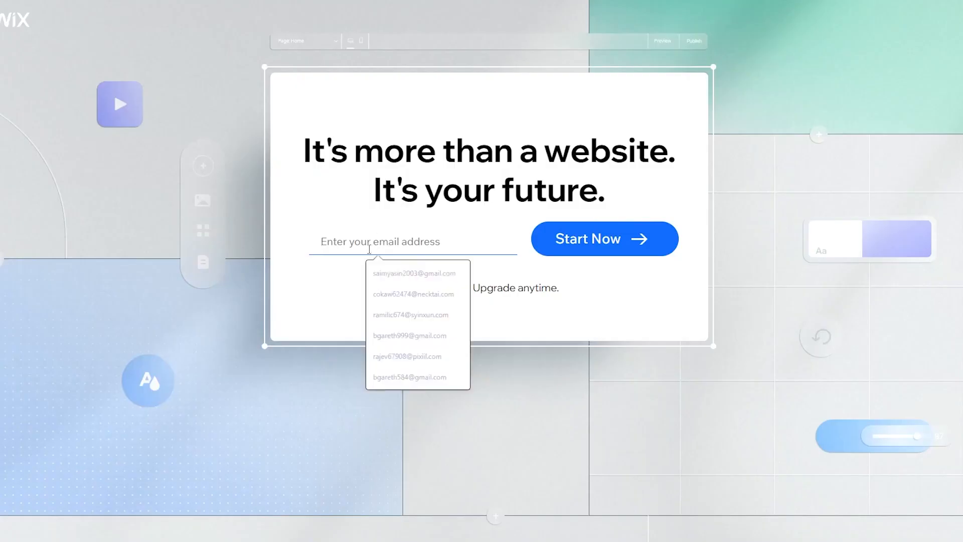
key("ctrl+v")
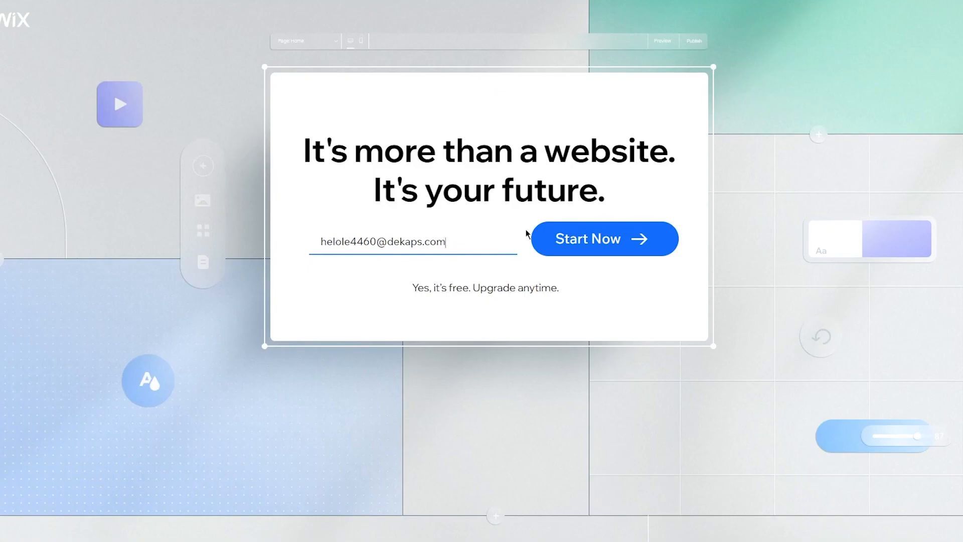
left_click(580, 241)
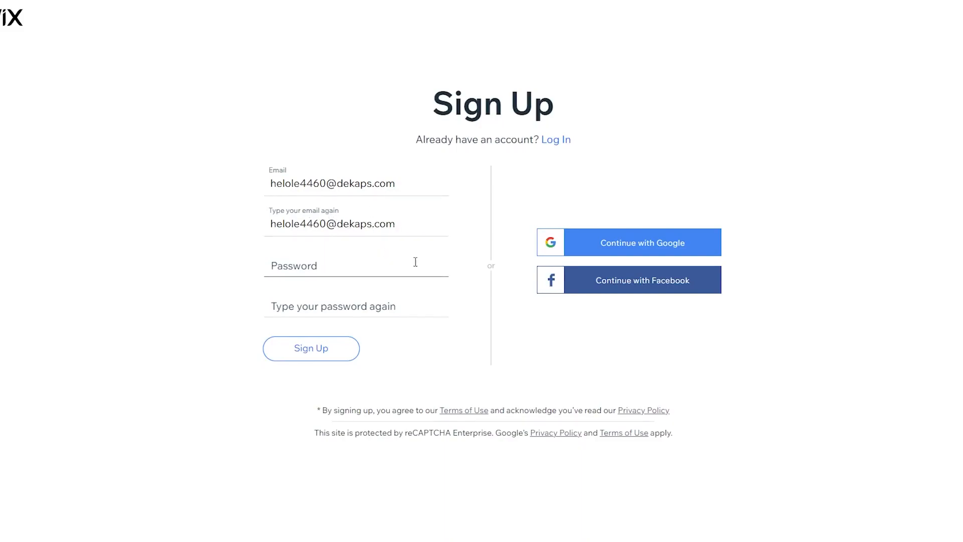
Enter the account password, repeat it in the confirmation field, and submit the sign-up form
left_click(316, 269)
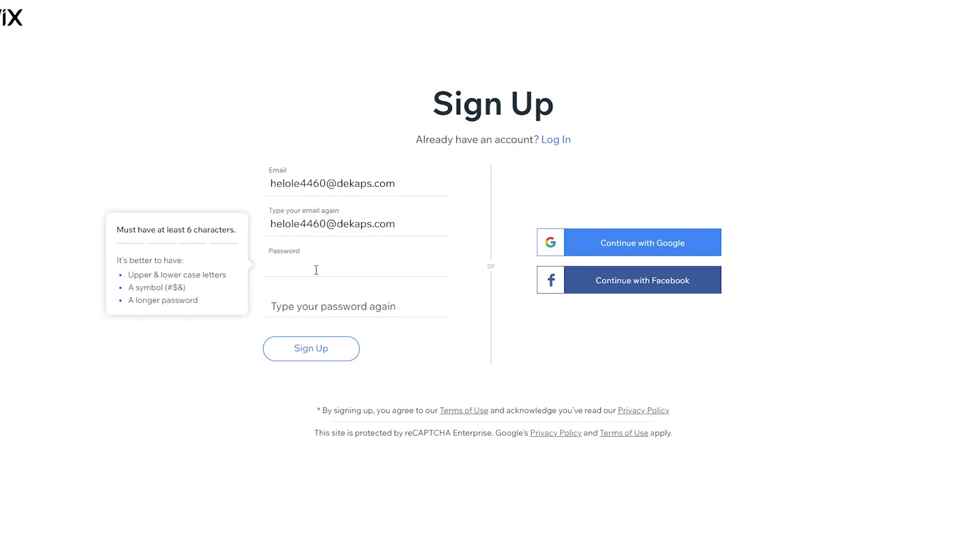
type("•••••••")
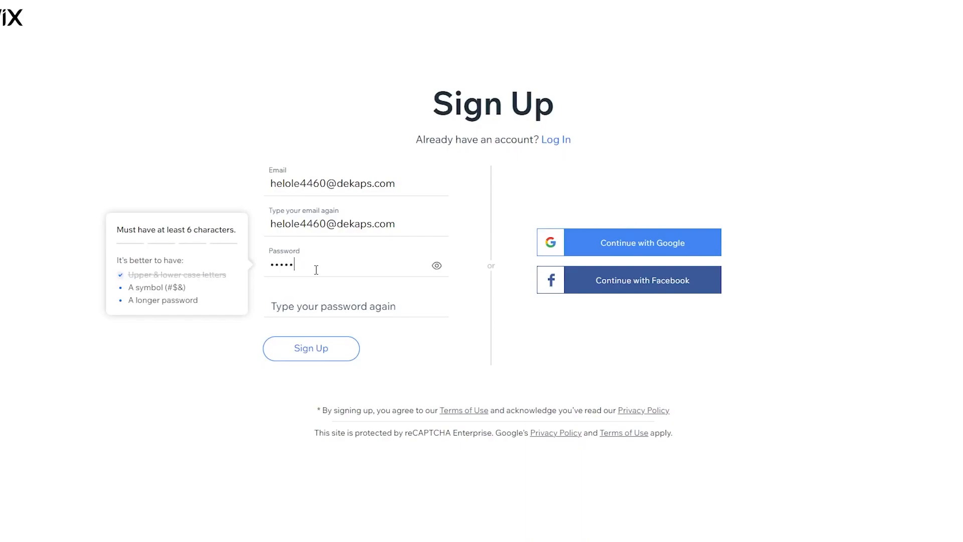
type("•")
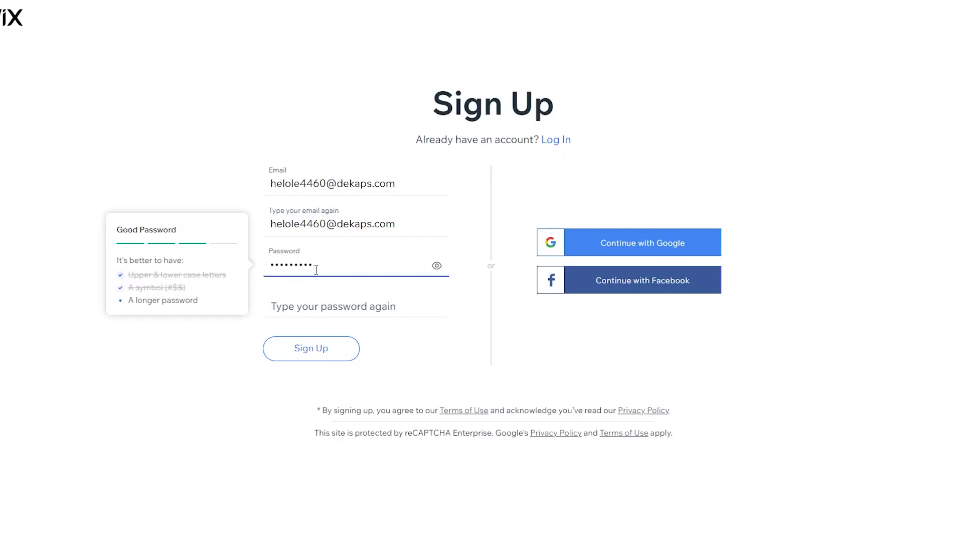
type("••")
key("BackSpace")
key("BackSpace")
left_click(315, 313)
type("••••")
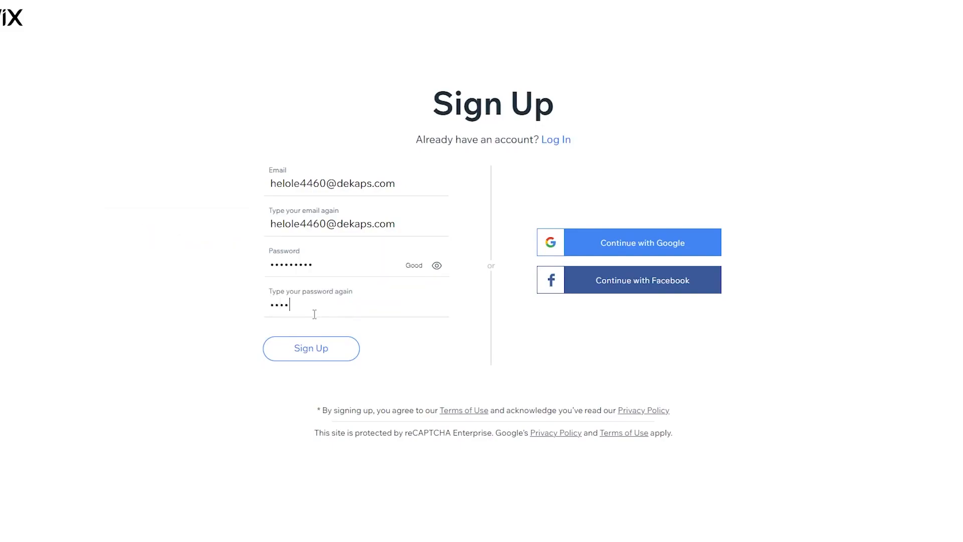
type("•••••")
left_click(311, 348)
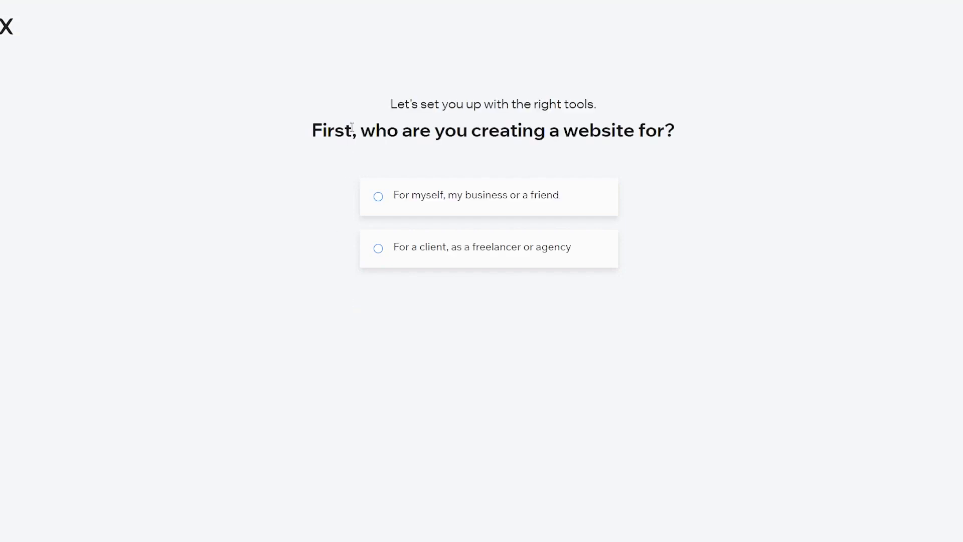
Answer that the website is for myself, my business or a friend, and set its kind to Online Art Store
left_click(485, 204)
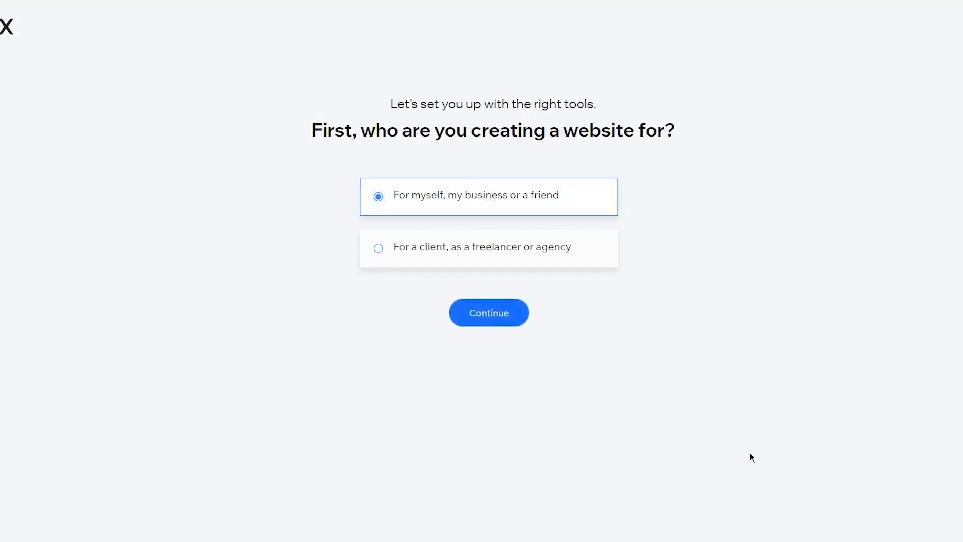
left_click(494, 315)
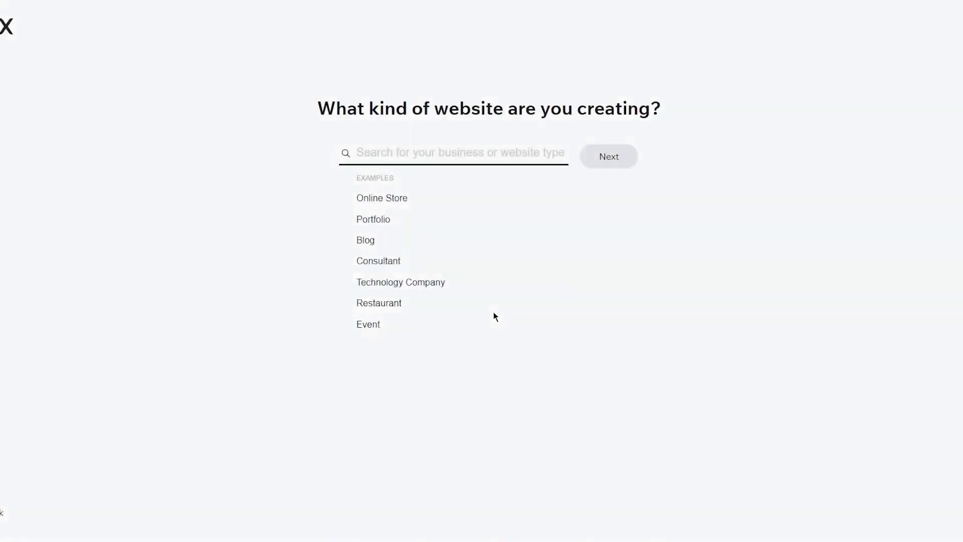
left_click(392, 198)
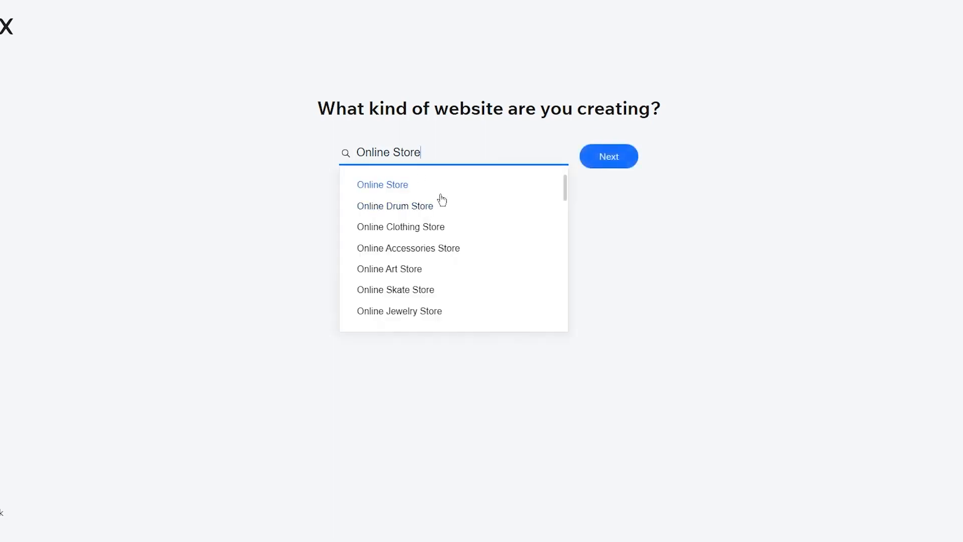
scroll(443, 286, "down", 5)
scroll(412, 289, "down", 2)
scroll(412, 288, "up", 8)
left_click(402, 270)
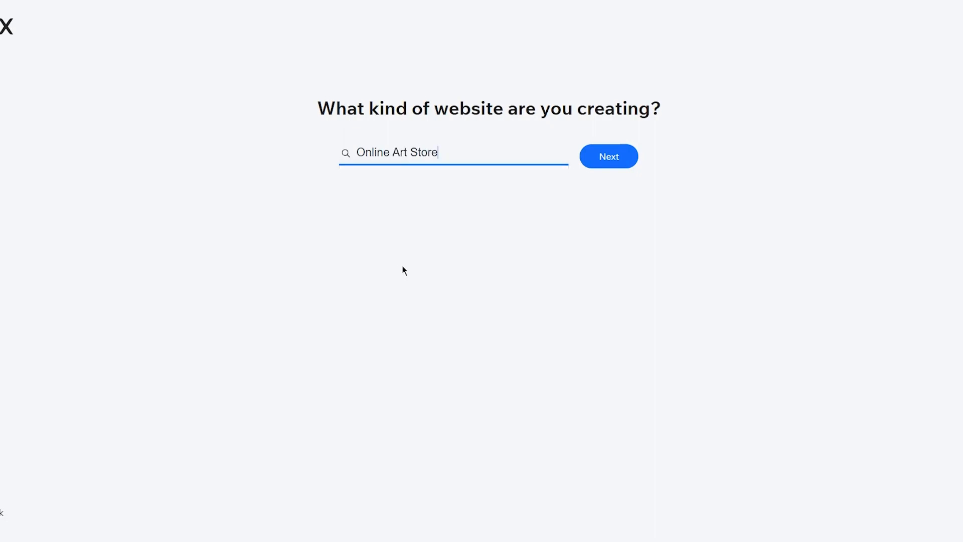
left_click(608, 156)
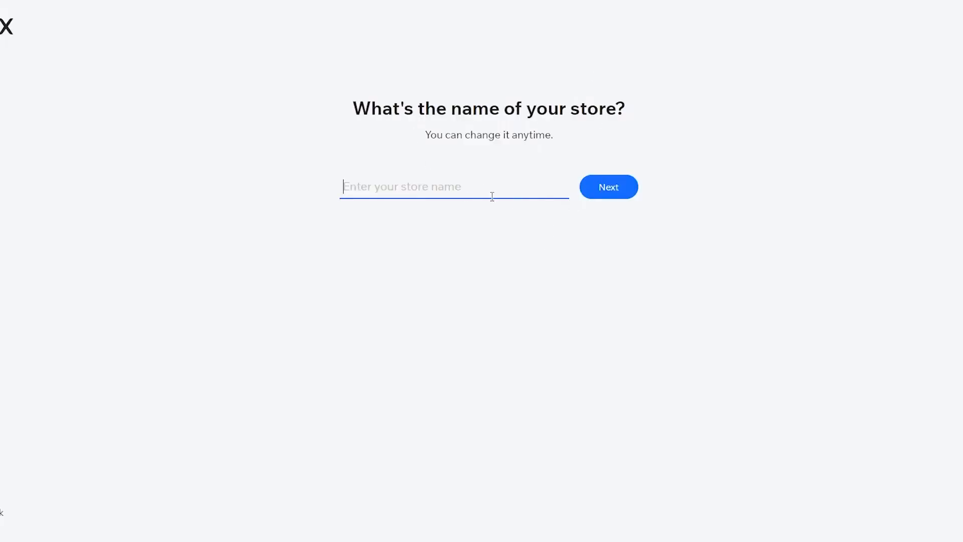
Name the store iukjbkh and review the features offered for the website, keeping Online Store and Chat selected
type("iukjbkh")
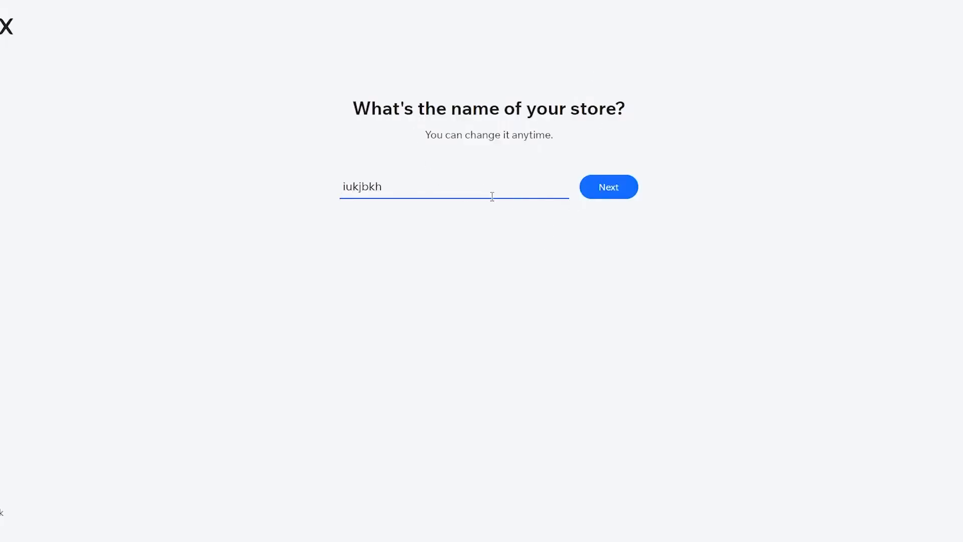
left_click(608, 188)
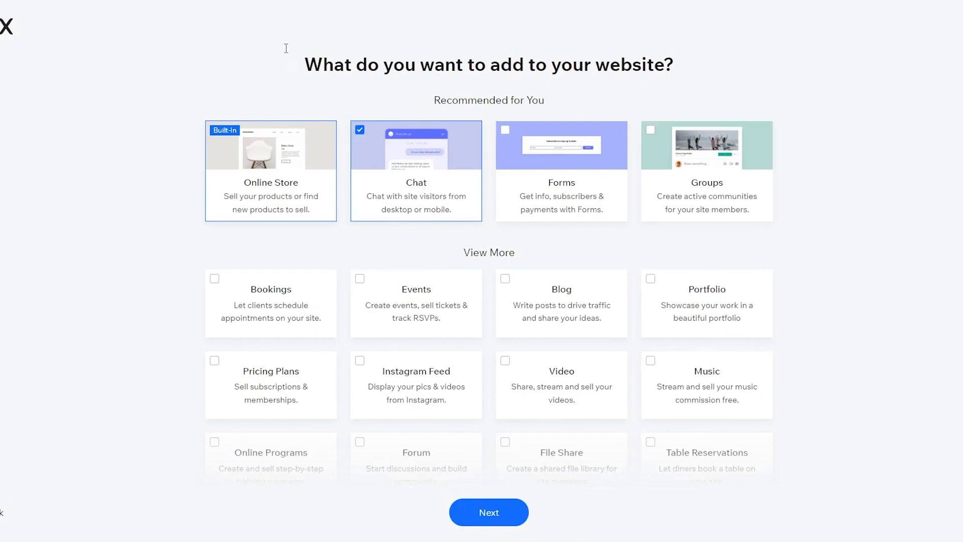
mouse_move(278, 170)
scroll(223, 285, "down", 3)
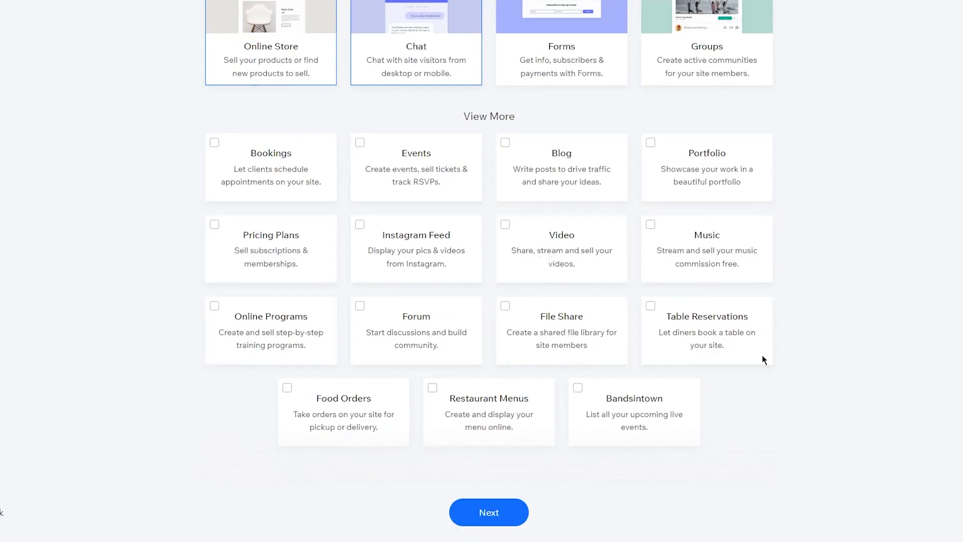
scroll(730, 329, "up", 2)
scroll(730, 328, "up", 1)
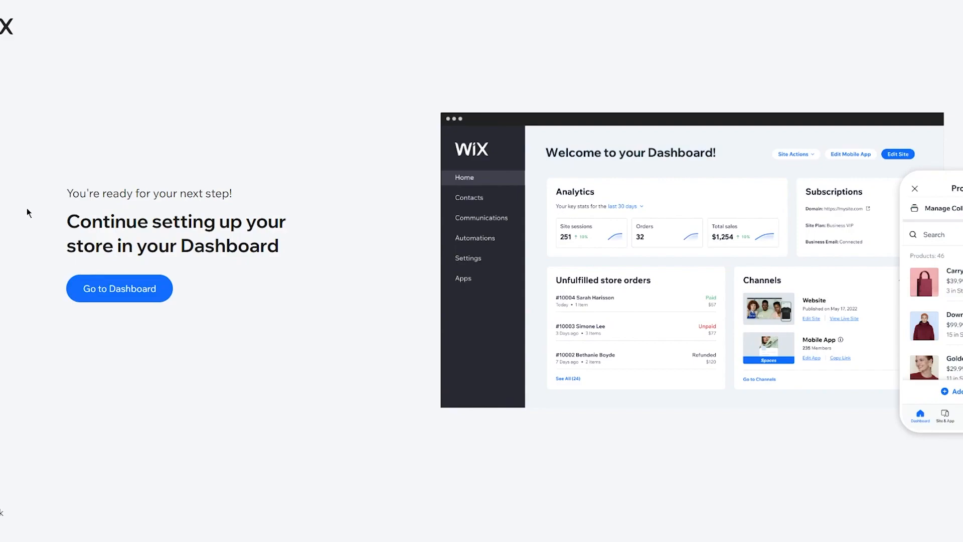
Continue to the site dashboard and dismiss the sale promotion popup
right_click(300, 226)
left_click(284, 171)
left_click(128, 299)
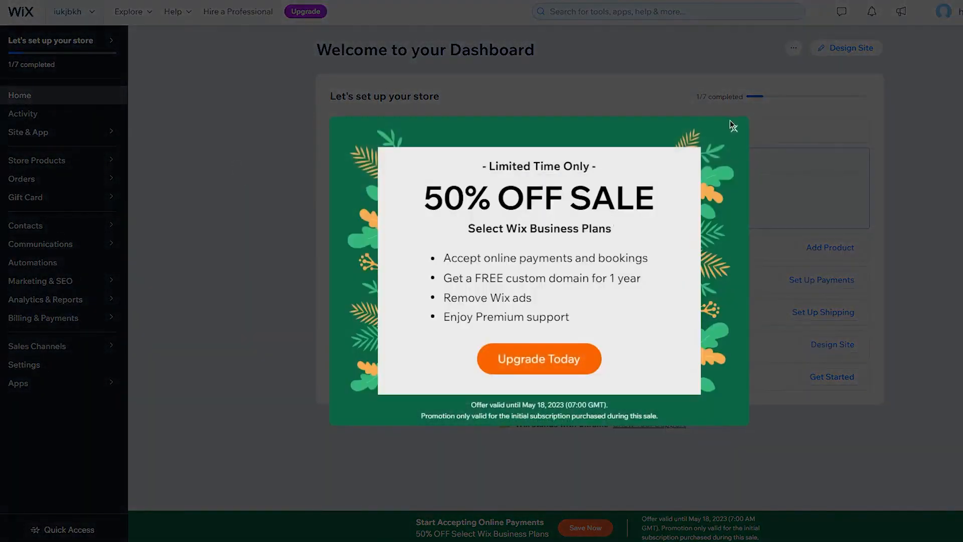
left_click(731, 123)
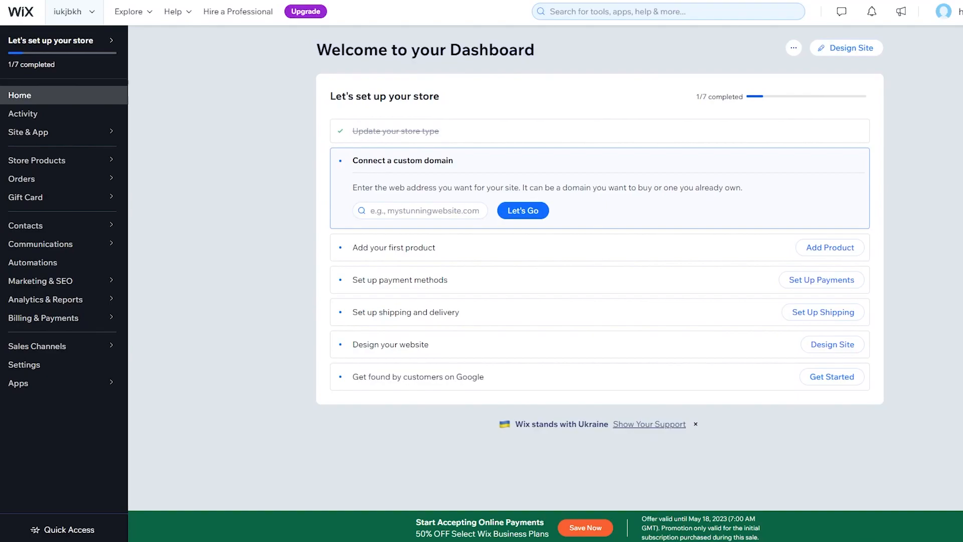
Check the availability of the custom domain kljlkj.com, view the options for getting it, and close that dialog
left_click(388, 213)
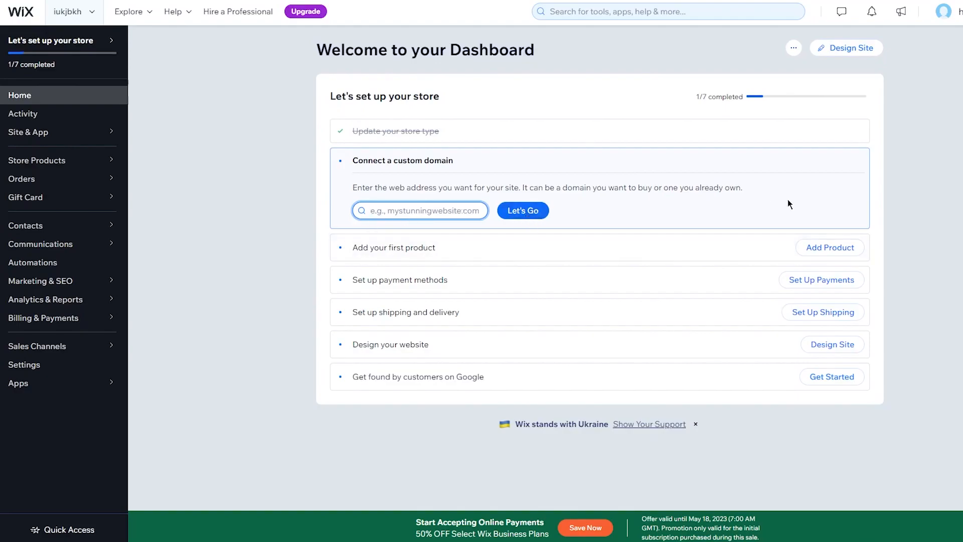
type("hjhj")
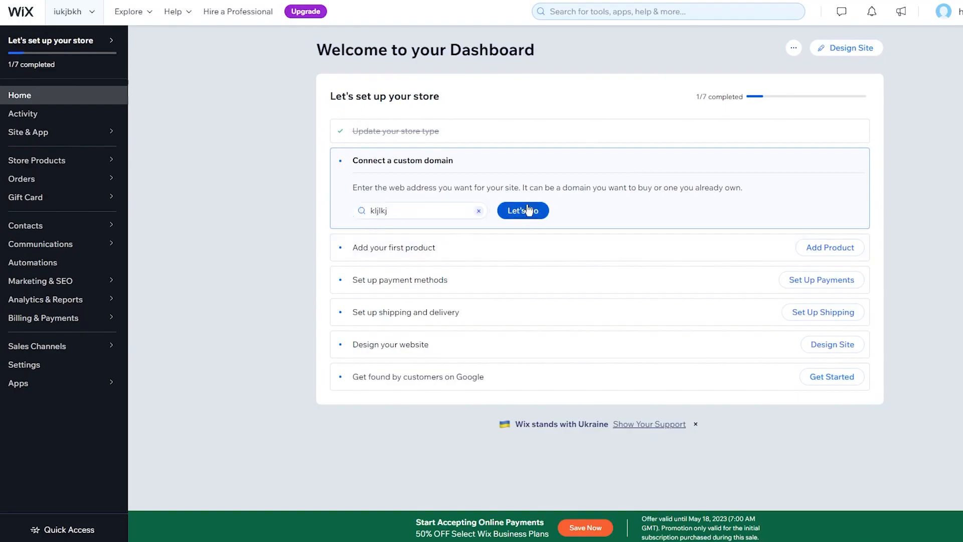
left_click(526, 207)
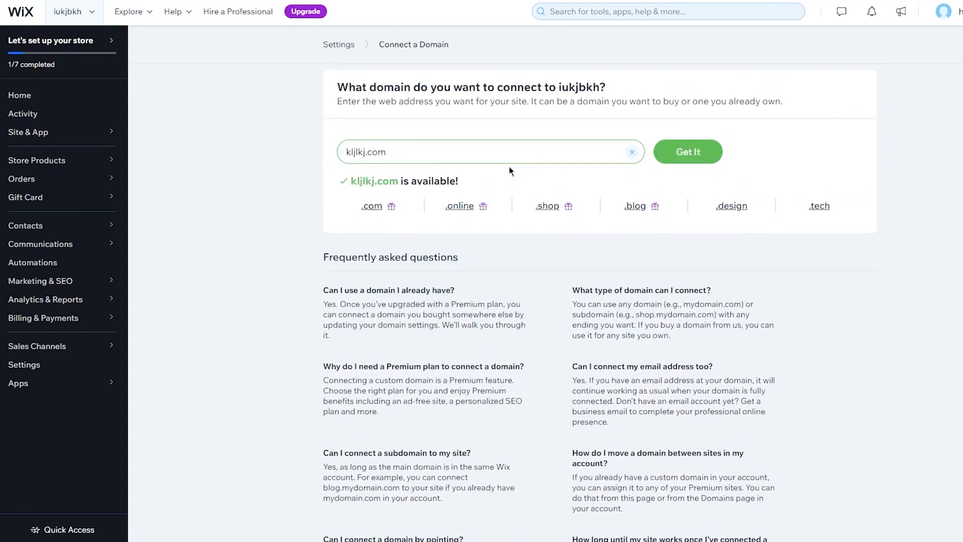
left_click(698, 165)
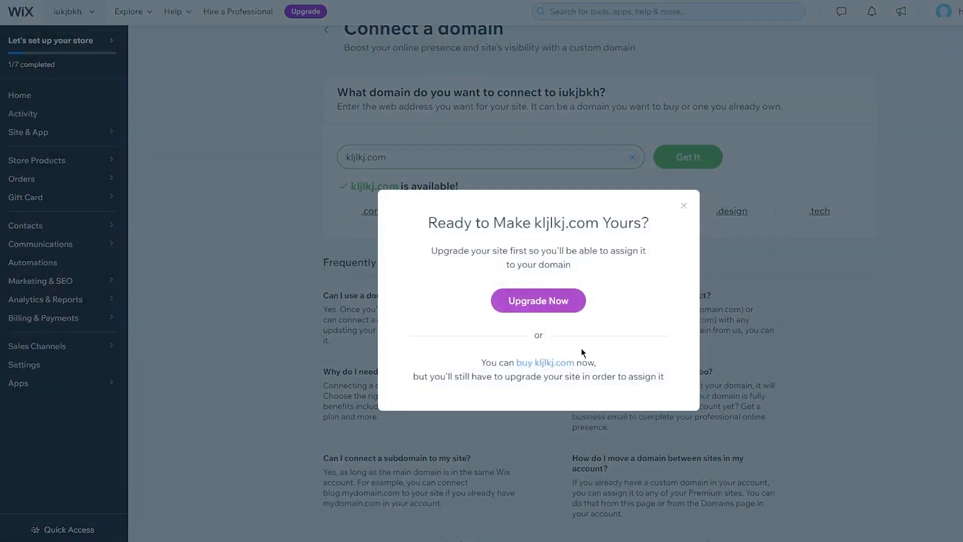
left_click(684, 206)
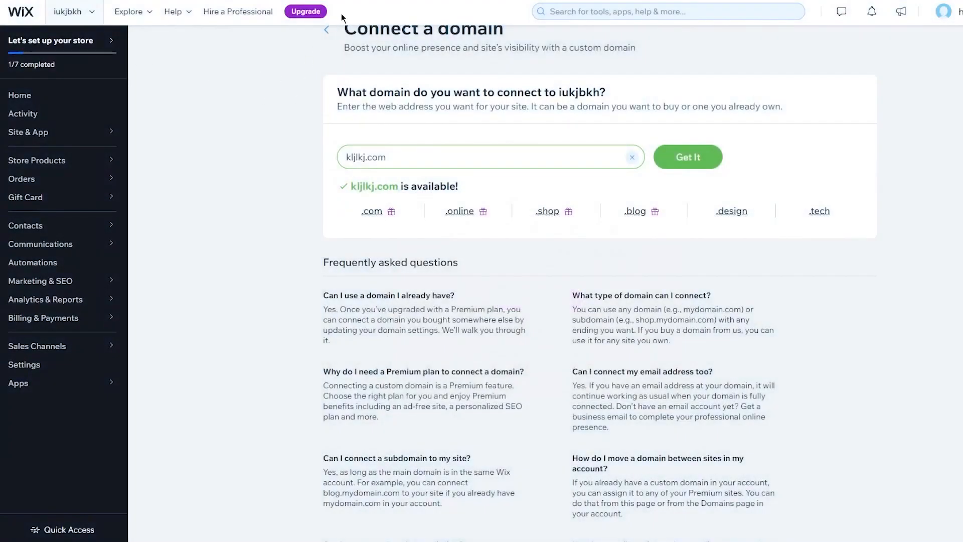
Return to the dashboard and start a new physical product from the Add your first product setup step
left_click(327, 33)
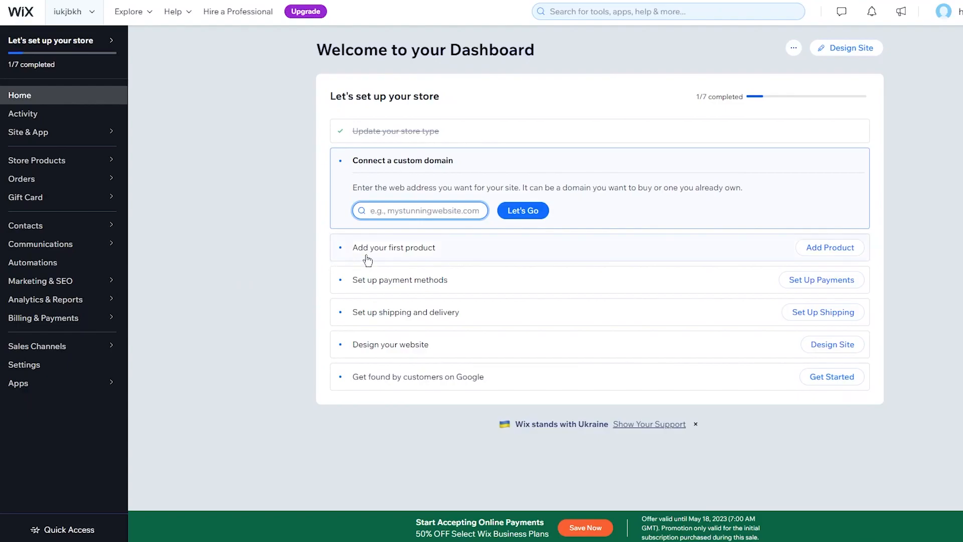
left_click(818, 247)
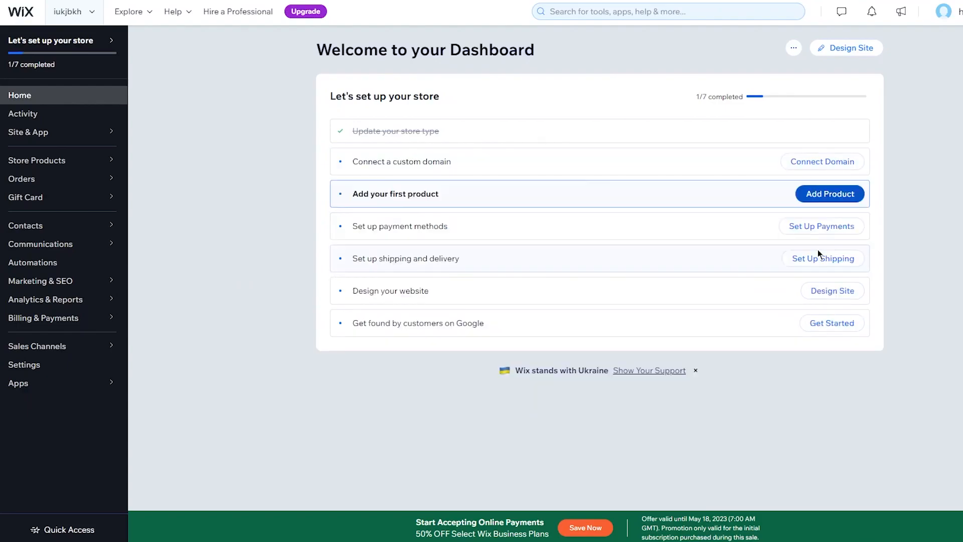
left_click(818, 252)
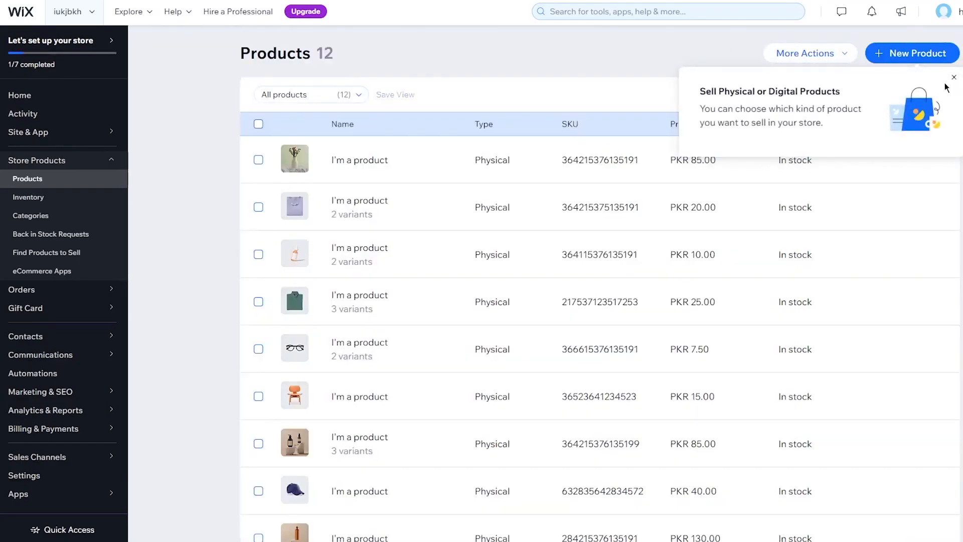
scroll(532, 361, "down", 4)
scroll(761, 238, "up", 4)
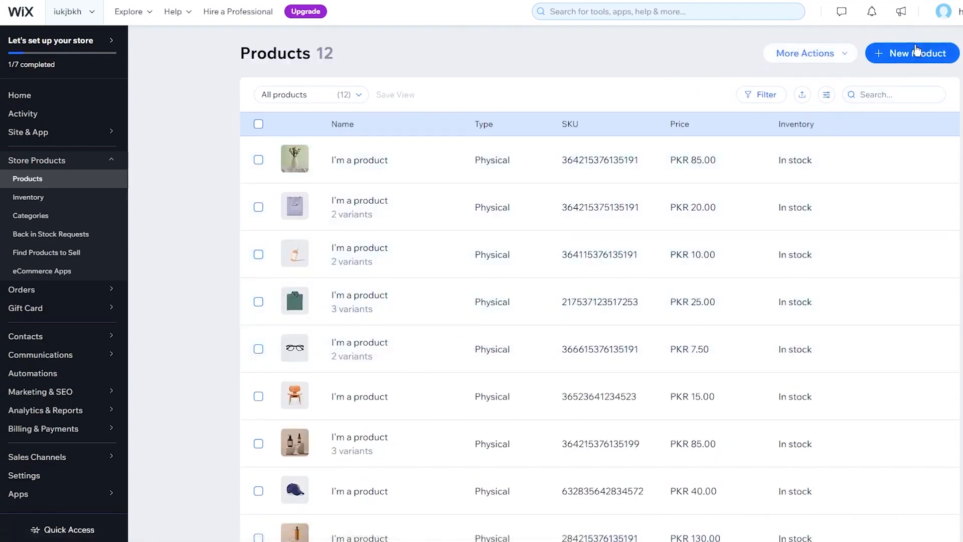
left_click(902, 51)
left_click(903, 83)
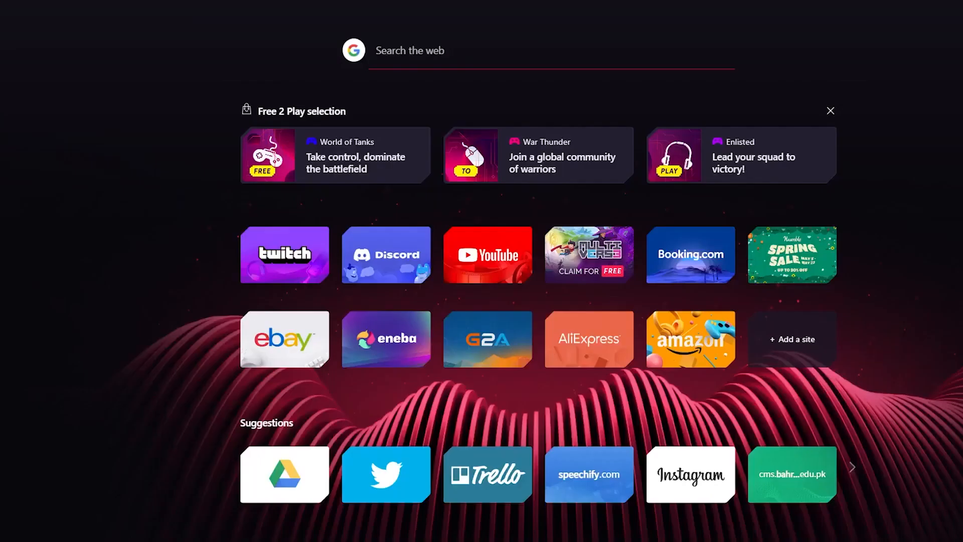
Open the Pexels website in a new browser tab and enter art in its photo search
type("p")
key("Return")
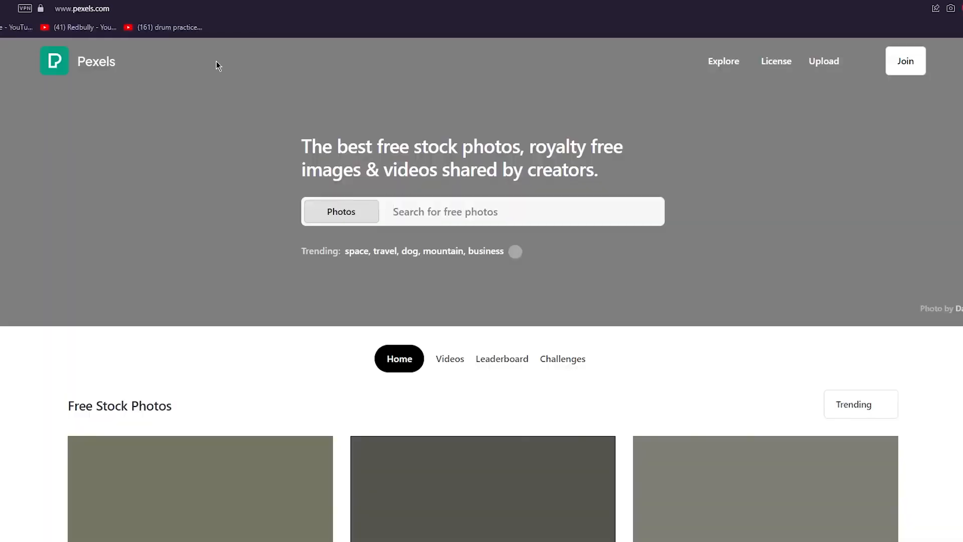
left_click(466, 214)
type("art")
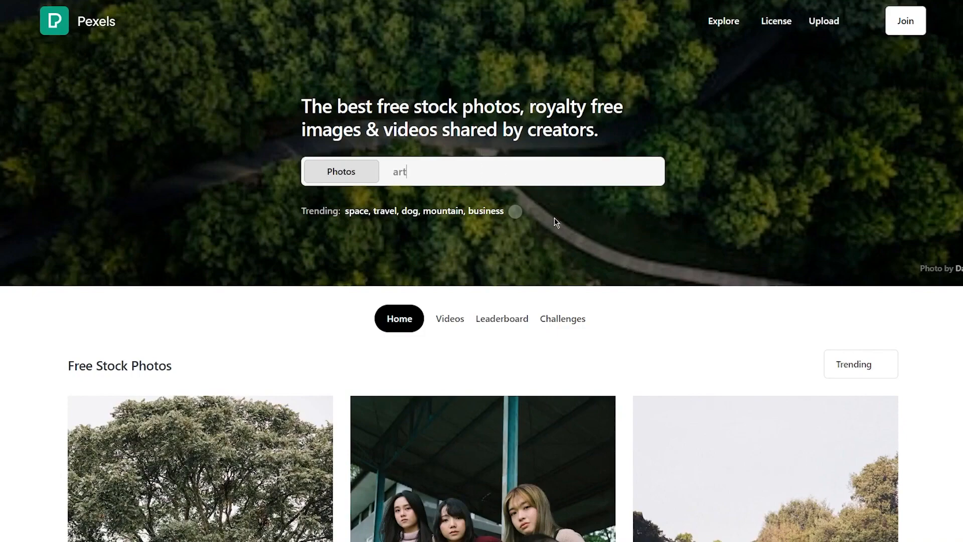
Download the tall tree photo from the Free Stock Photos and check its download progress back on the Untitled Product page
scroll(518, 172, "down", 12)
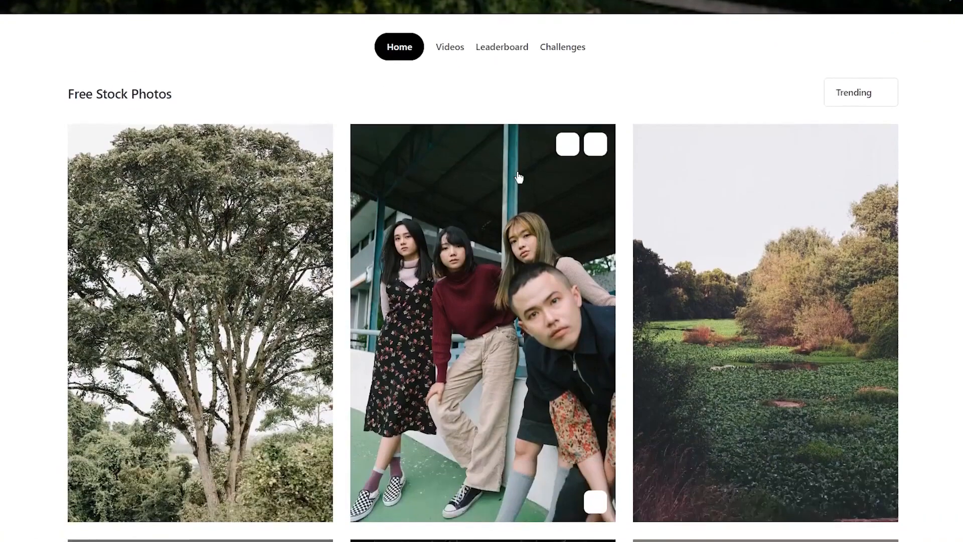
scroll(110, 168, "down", 15)
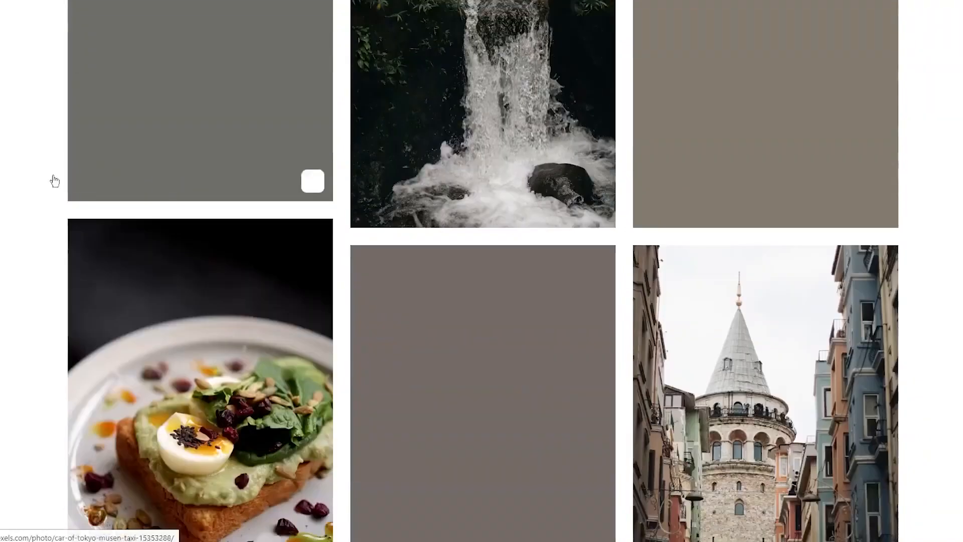
scroll(18, 189, "down", 4)
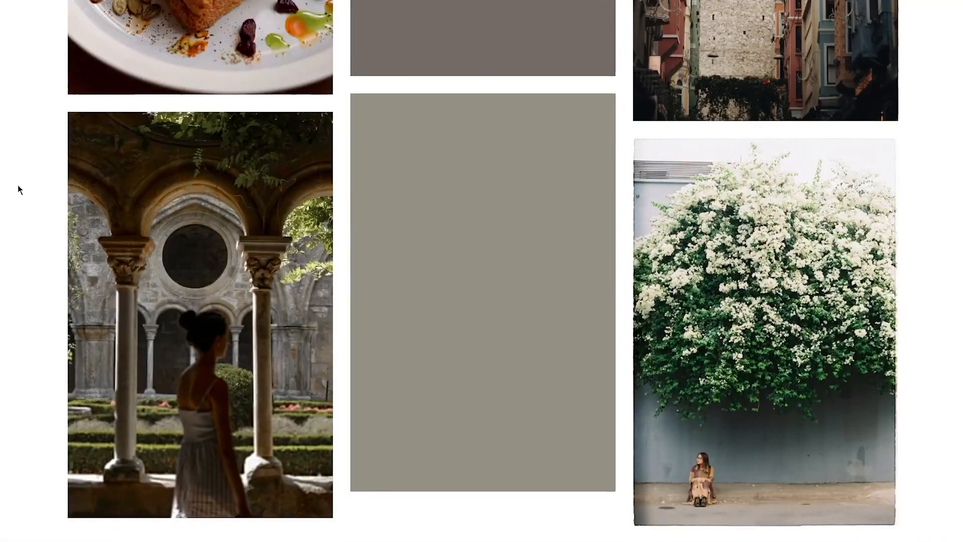
scroll(18, 189, "up", 20)
scroll(33, 183, "down", 5)
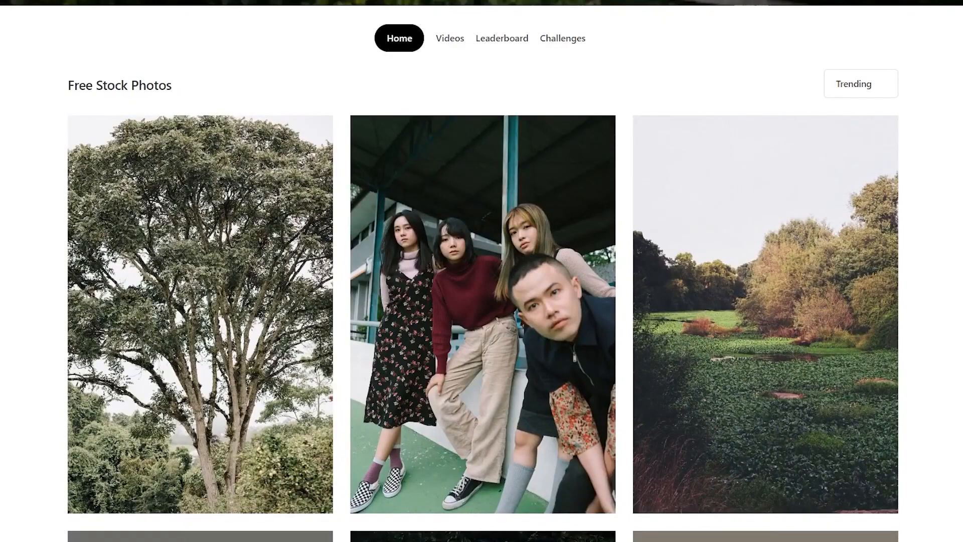
mouse_move(330, 466)
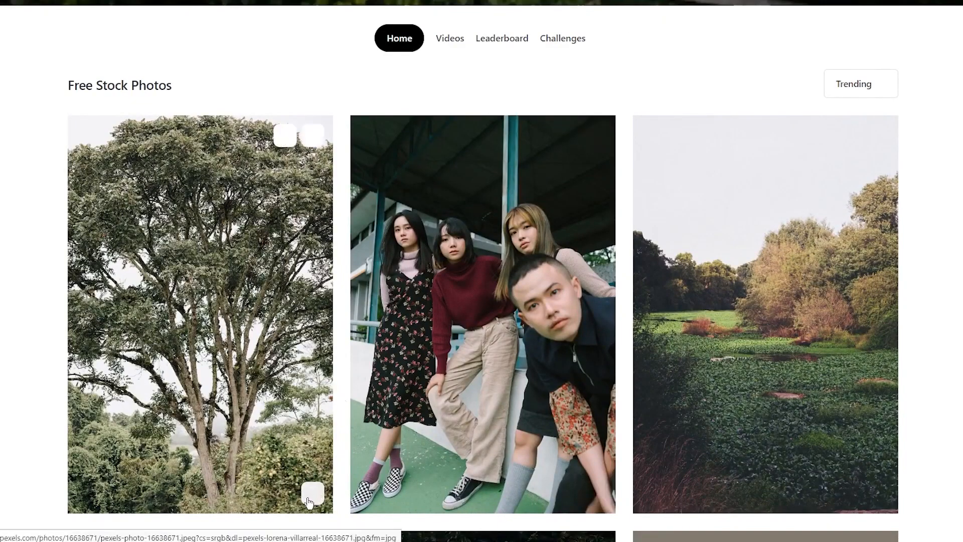
left_click(309, 501)
scroll(750, 370, "down", 5)
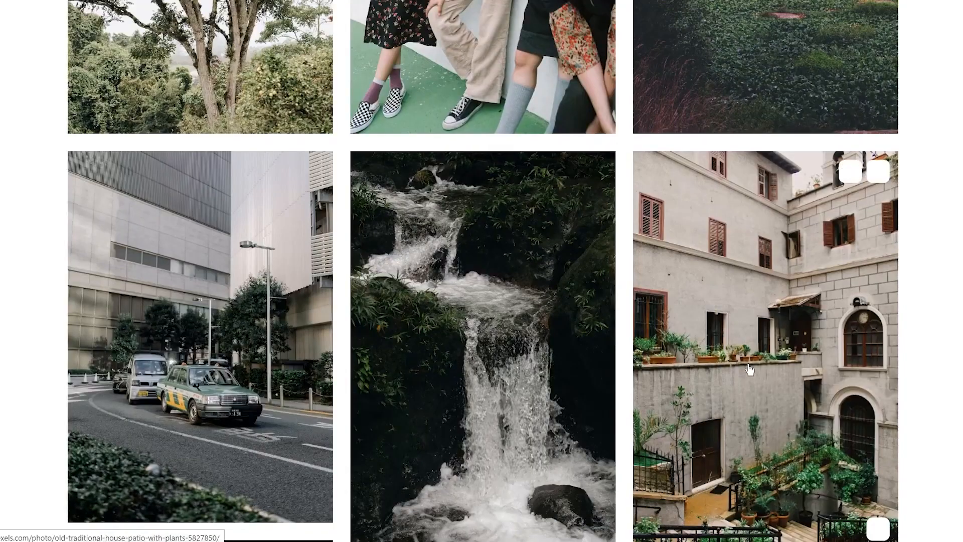
scroll(683, 321, "up", 10)
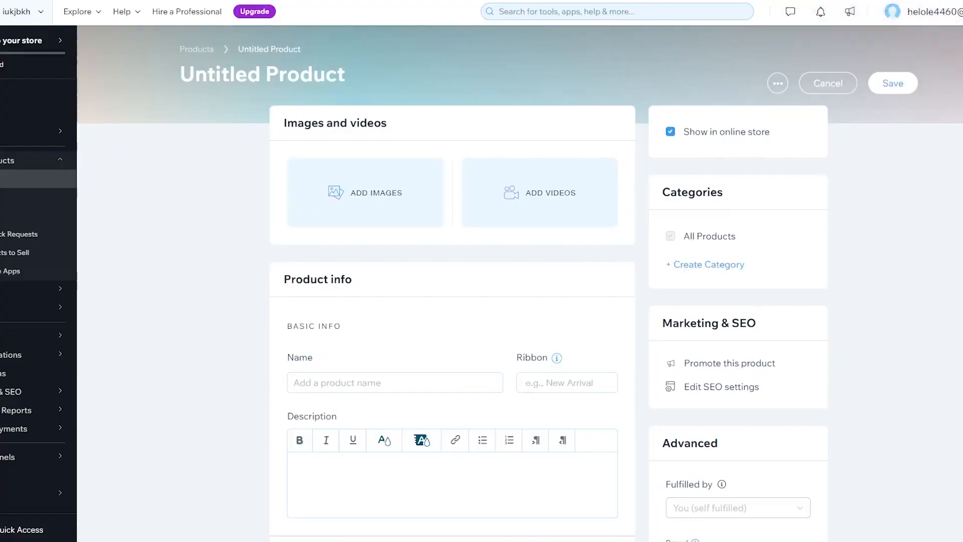
left_click(957, 1)
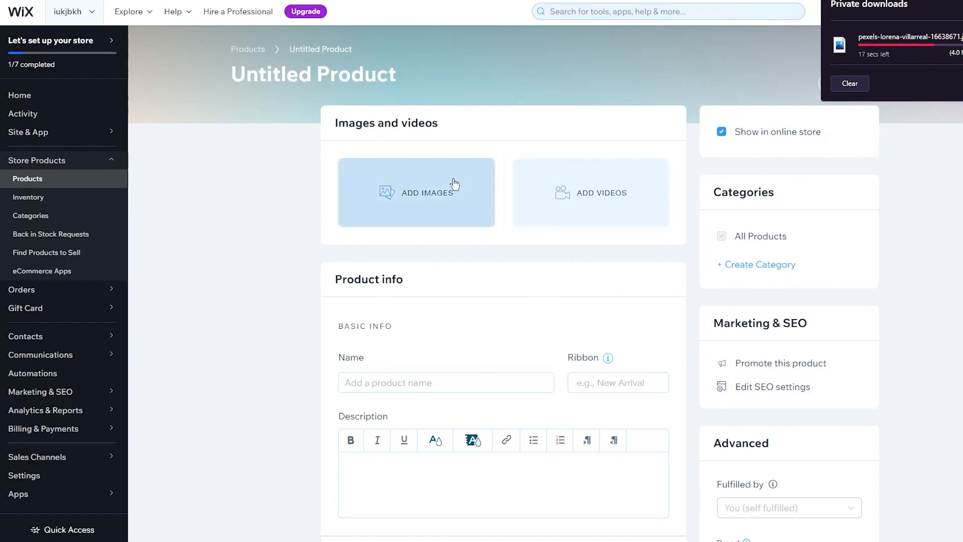
left_click(428, 294)
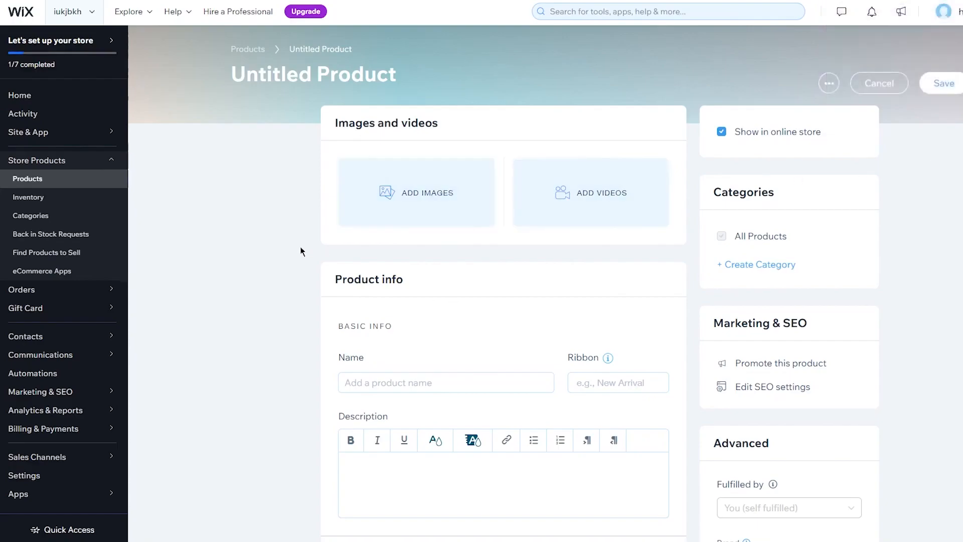
Name the product artists frame and enter the description "nkhkjh kjh kjhihl k ggd gfx gfdy riu lkmmnnvbcf t"
scroll(312, 231, "down", 3)
left_click(416, 209)
type("artists frame")
left_click(422, 308)
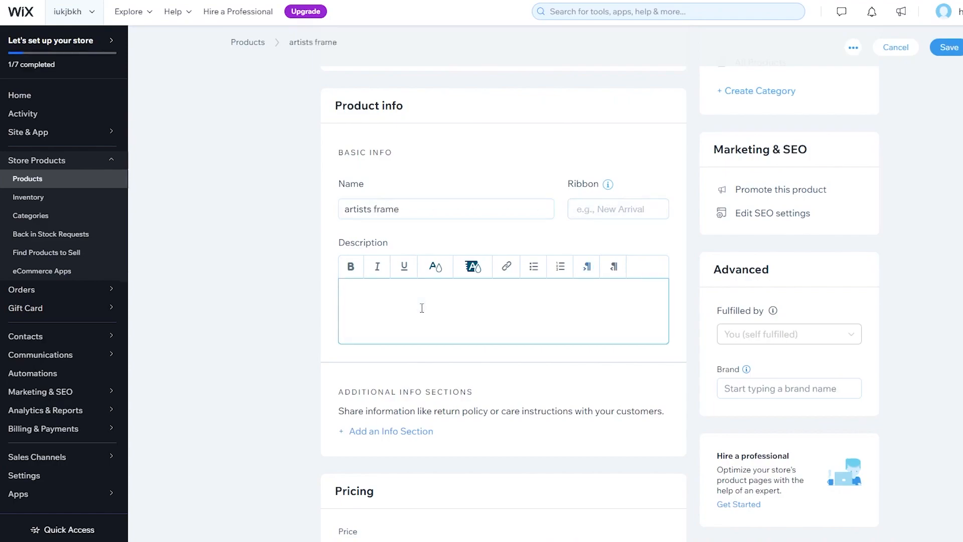
type("nkhkjh kjh kjhihl k ggd gfx gfdy riu lk")
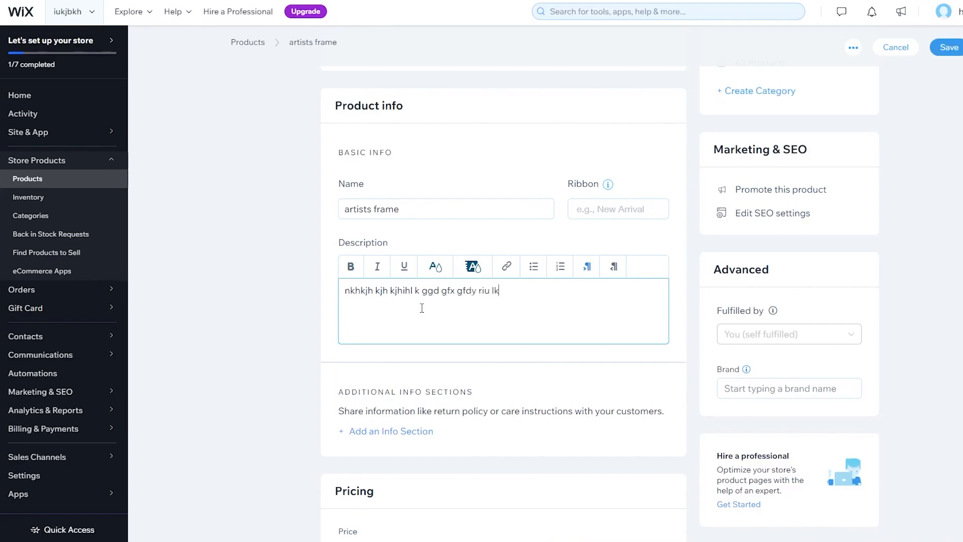
type("mmnnvbcf t")
Set the product's price to Rs 99900 and review its options, inventory, shipping and subscription settings
scroll(422, 308, "down", 5)
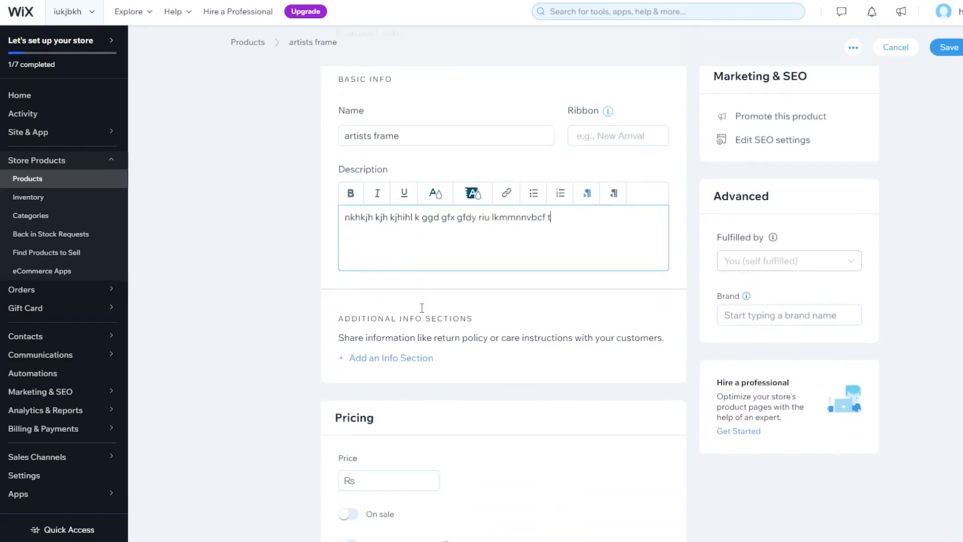
left_click(399, 275)
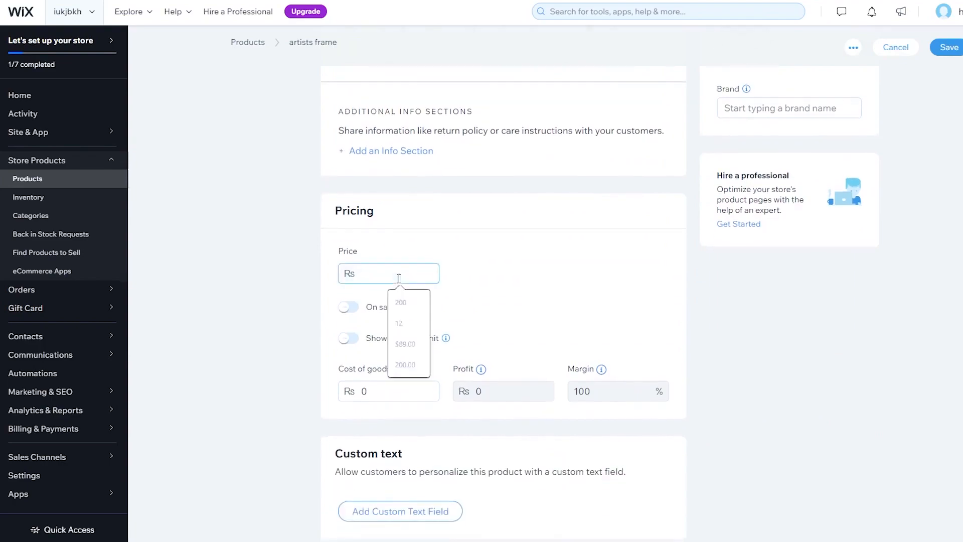
type("99900")
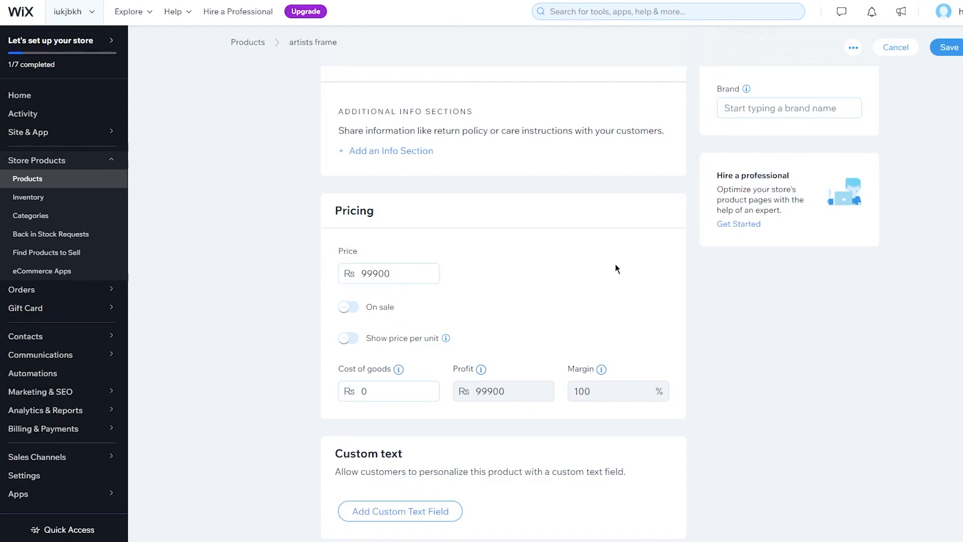
scroll(615, 263, "down", 8)
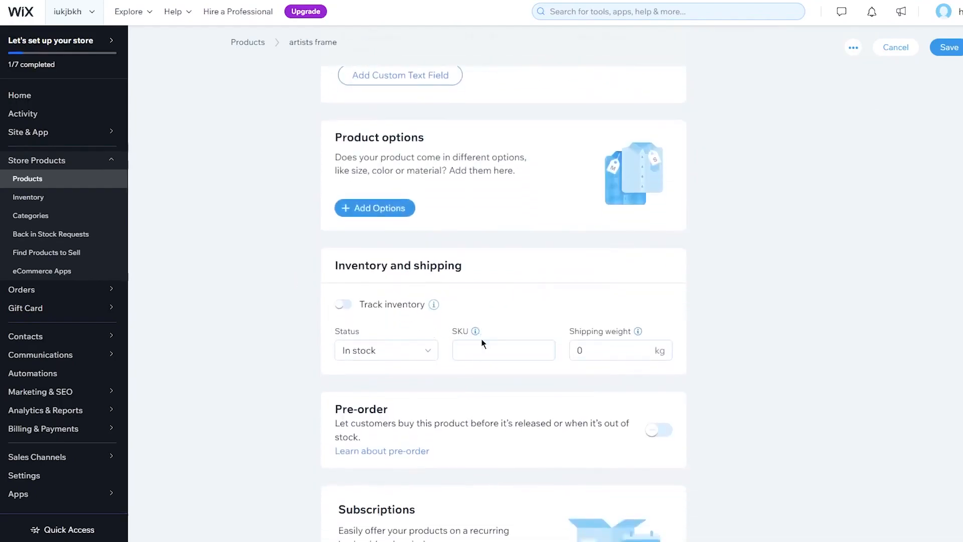
scroll(481, 339, "down", 3)
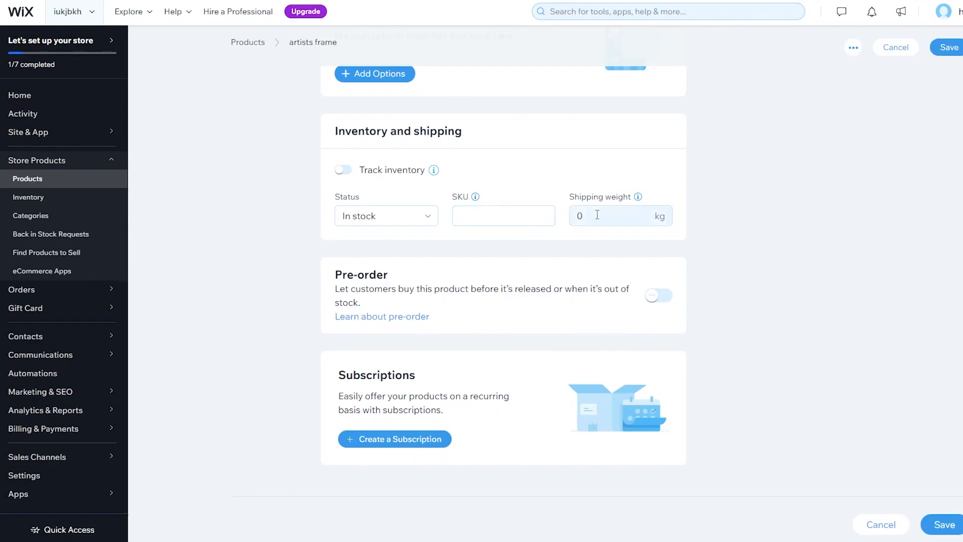
Upload the downloaded tree photo from the computer and add it as the product's image
scroll(597, 214, "up", 15)
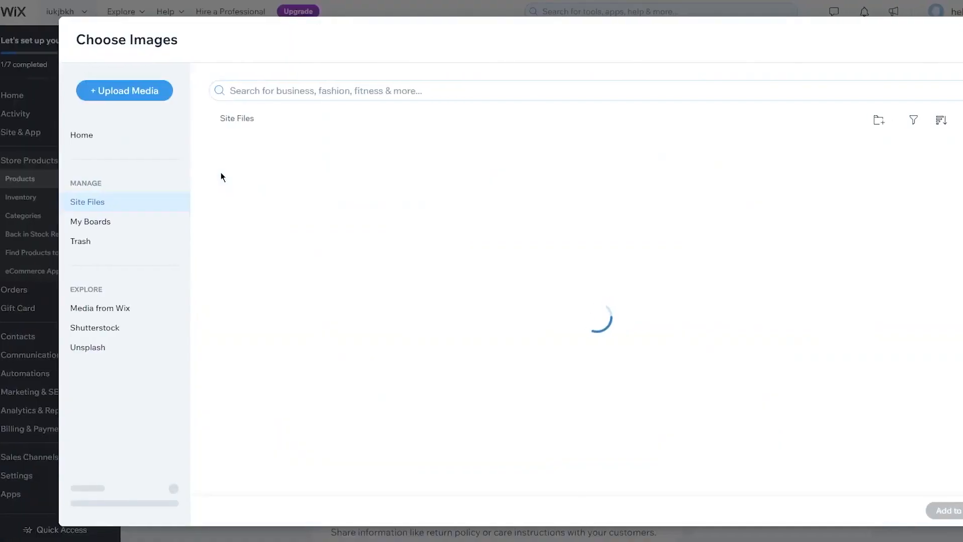
left_click(89, 95)
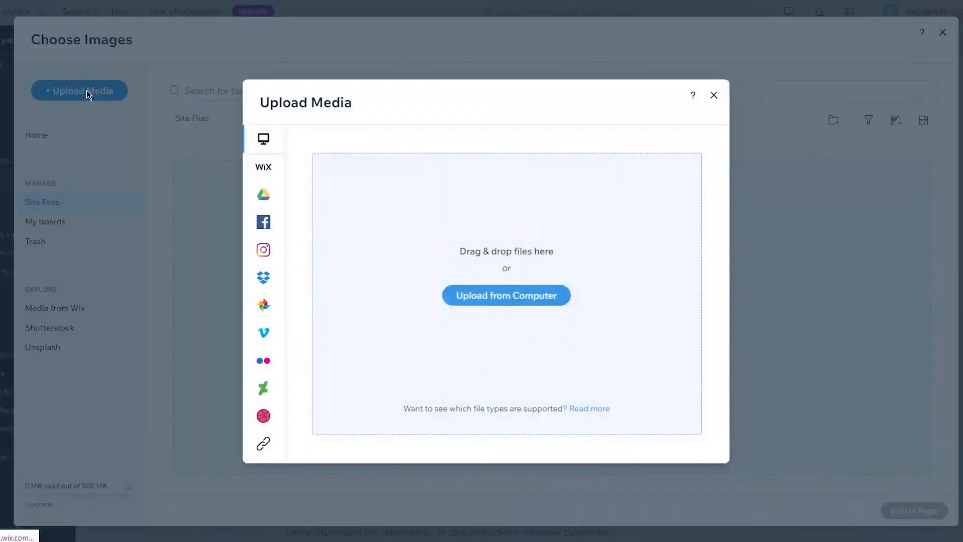
left_click(515, 297)
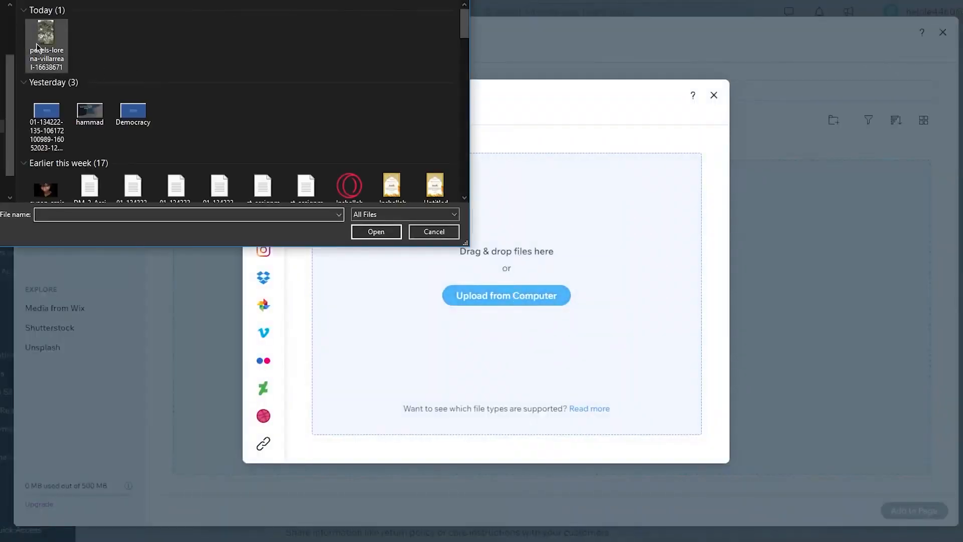
double_click(40, 40)
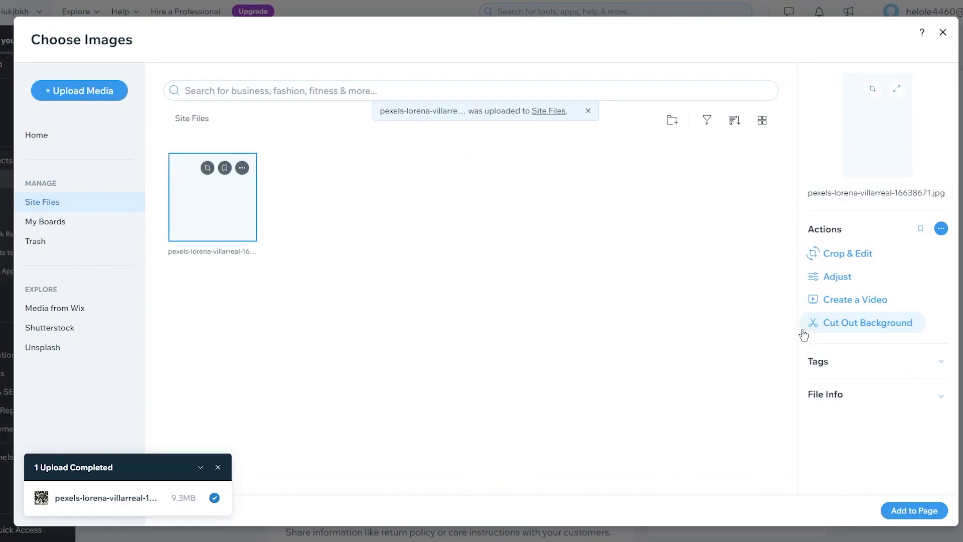
left_click(914, 511)
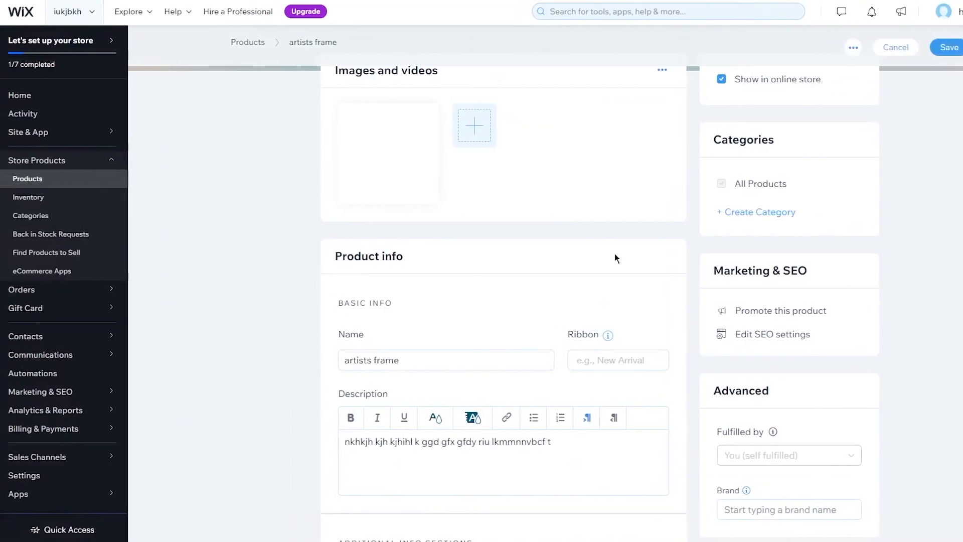
Save the artists frame product and dismiss the setup checklist popup
scroll(615, 254, "down", 15)
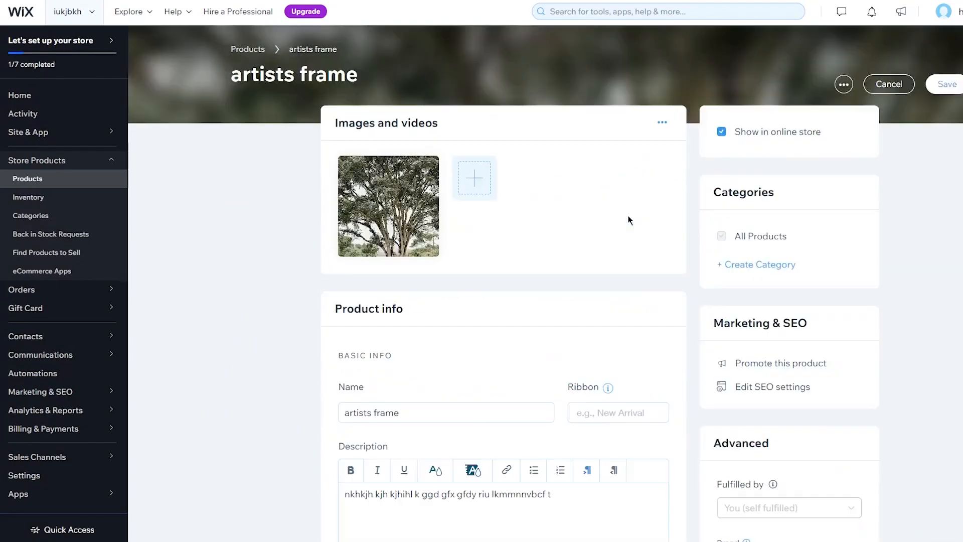
left_click(940, 86)
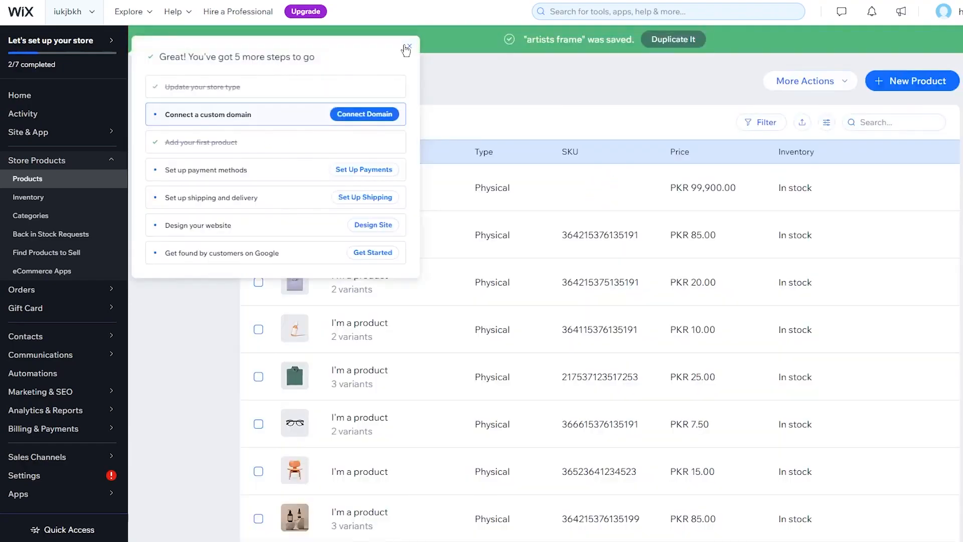
left_click(408, 48)
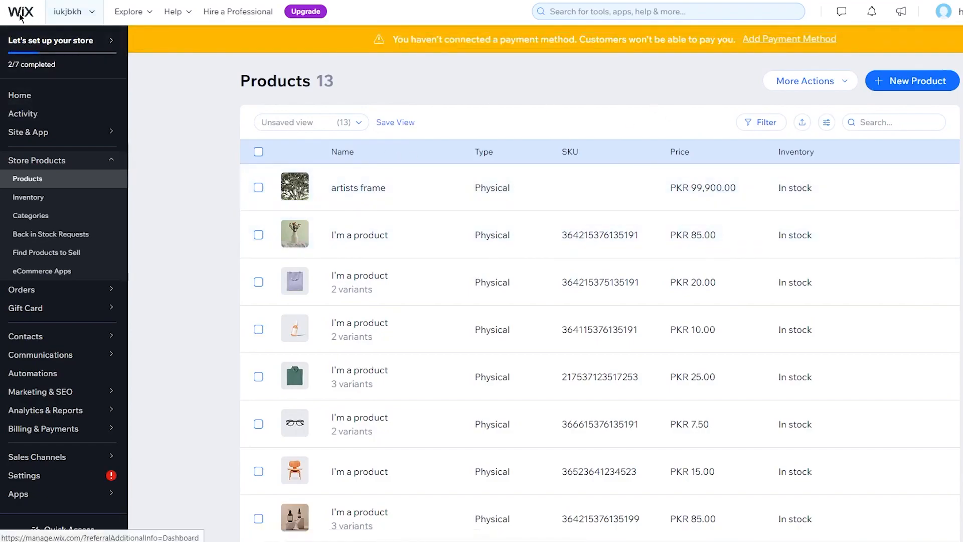
Open the payment methods setup from the dashboard and view the additional payment options, returning to Accept Payments
left_click(78, 89)
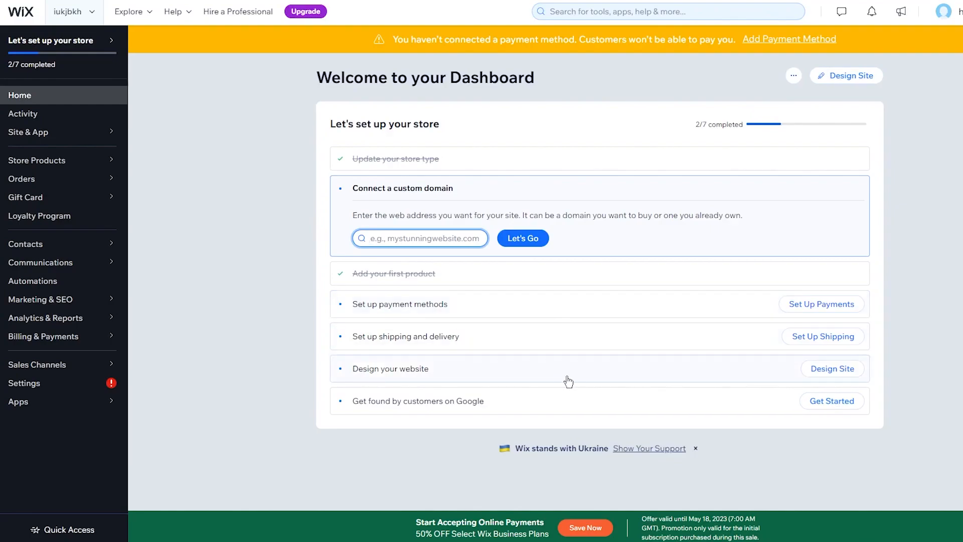
left_click(667, 311)
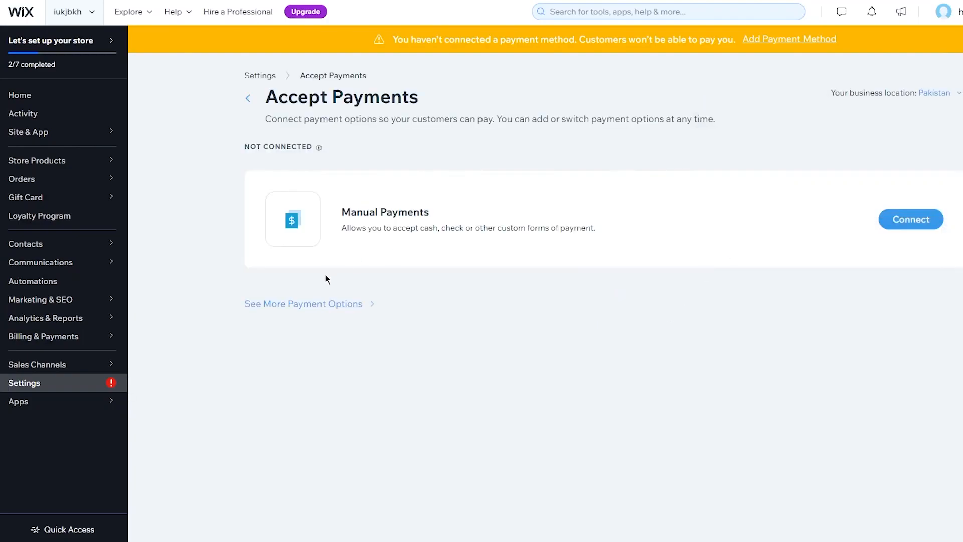
left_click(335, 303)
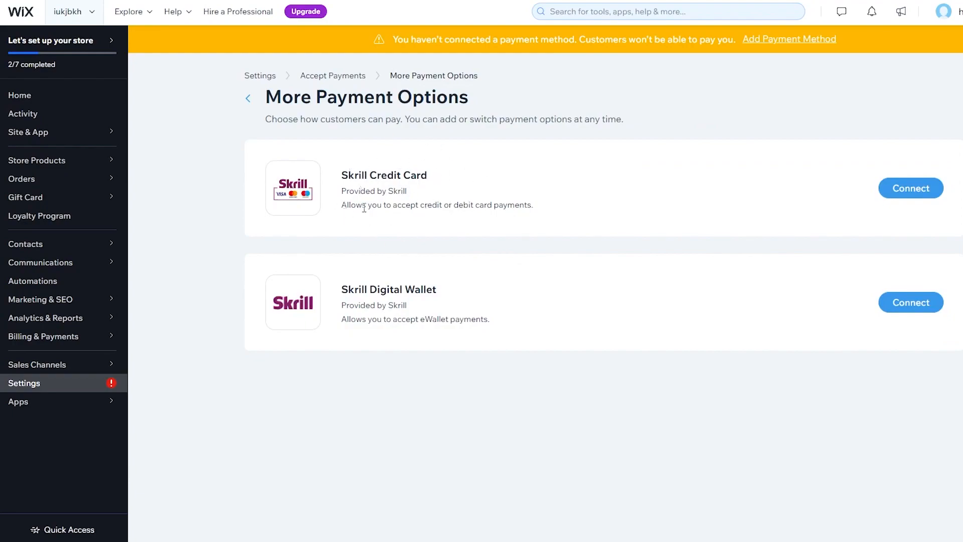
left_click(249, 98)
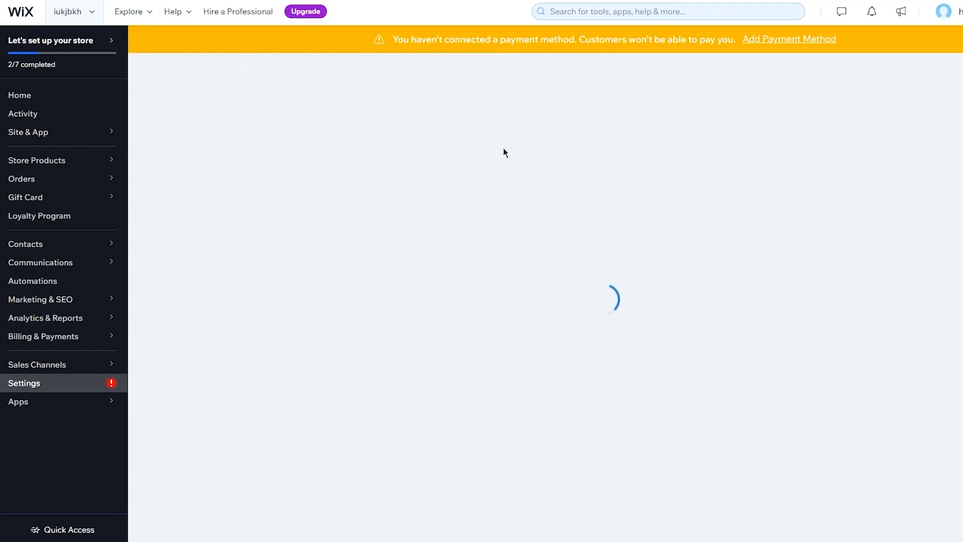